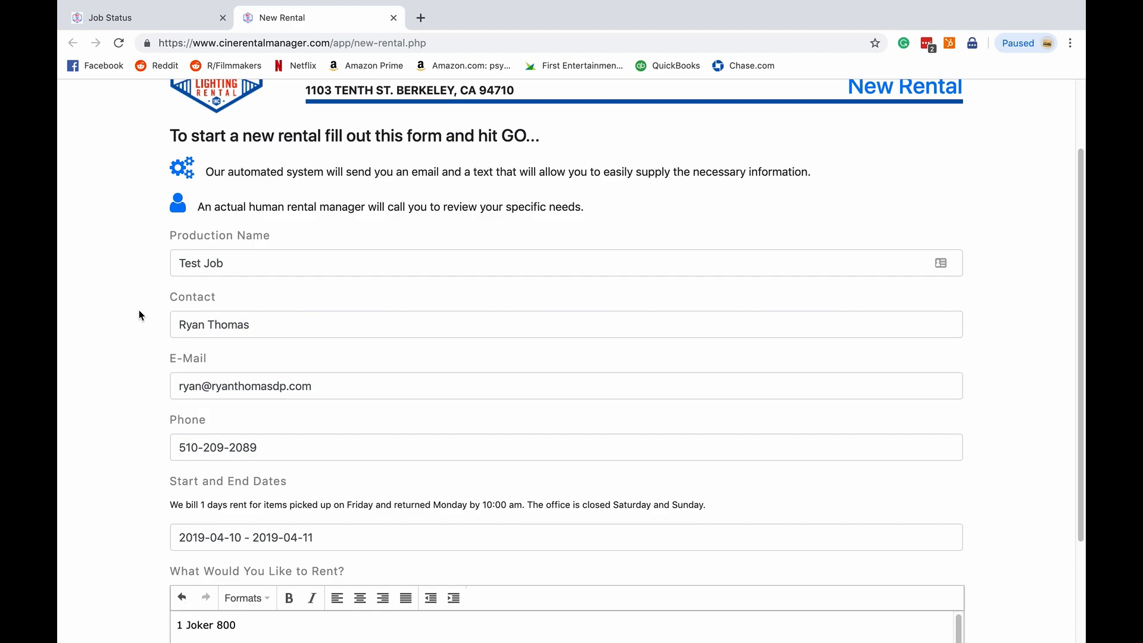
- Set the rental's start and end dates on the new rental form to 2019-04-10 – 2019-04-12
scroll(139, 311, "up", 3)
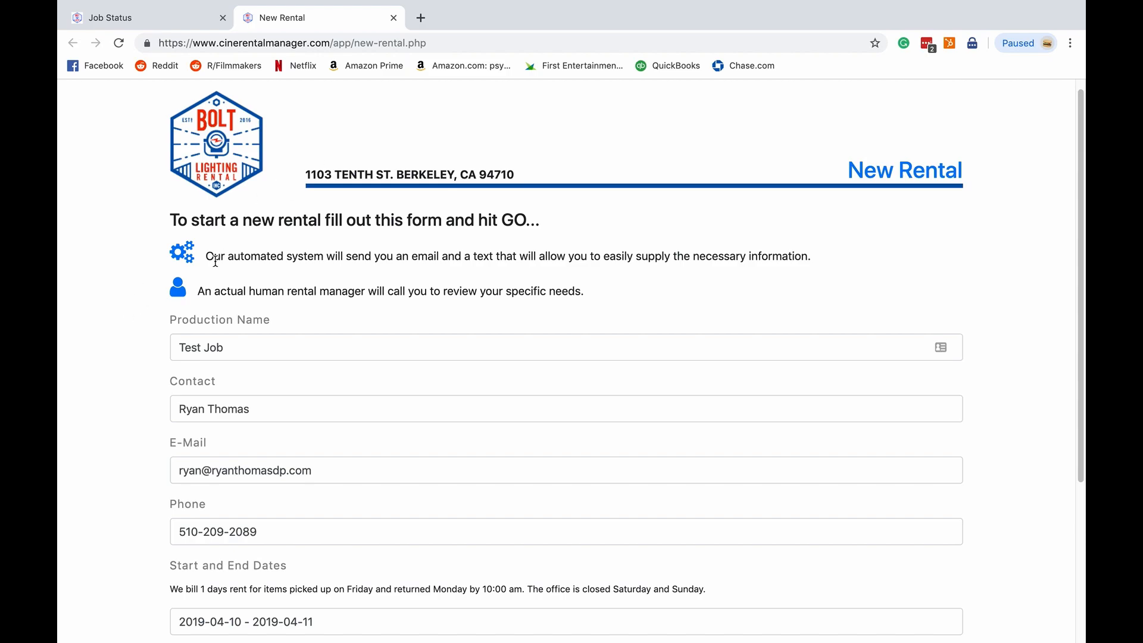
scroll(127, 302, "down", 2)
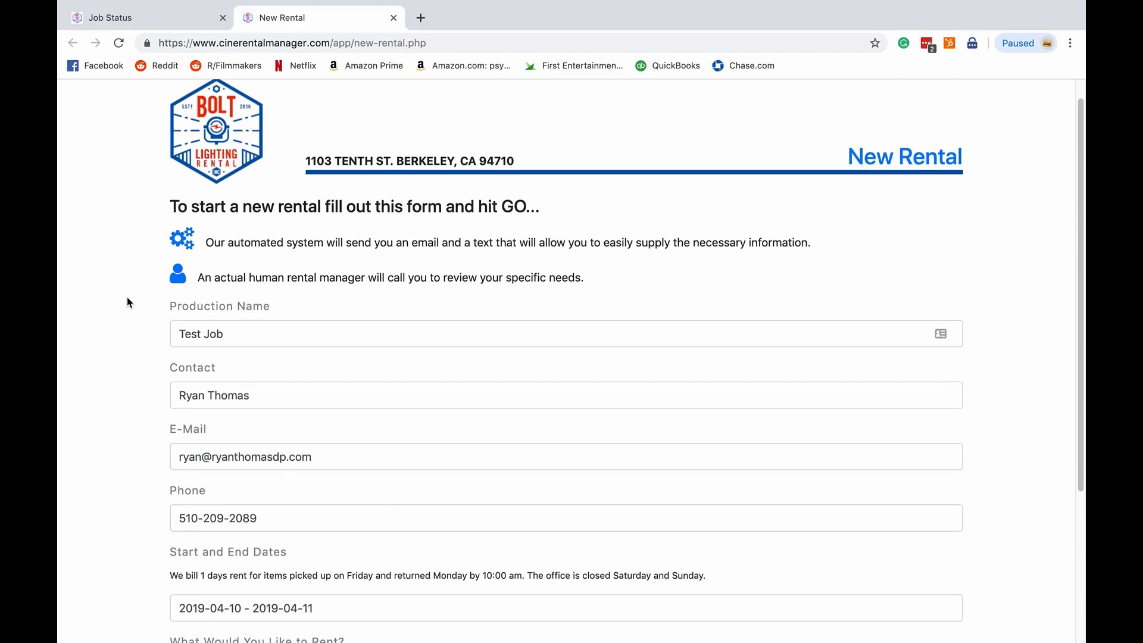
left_click(248, 299)
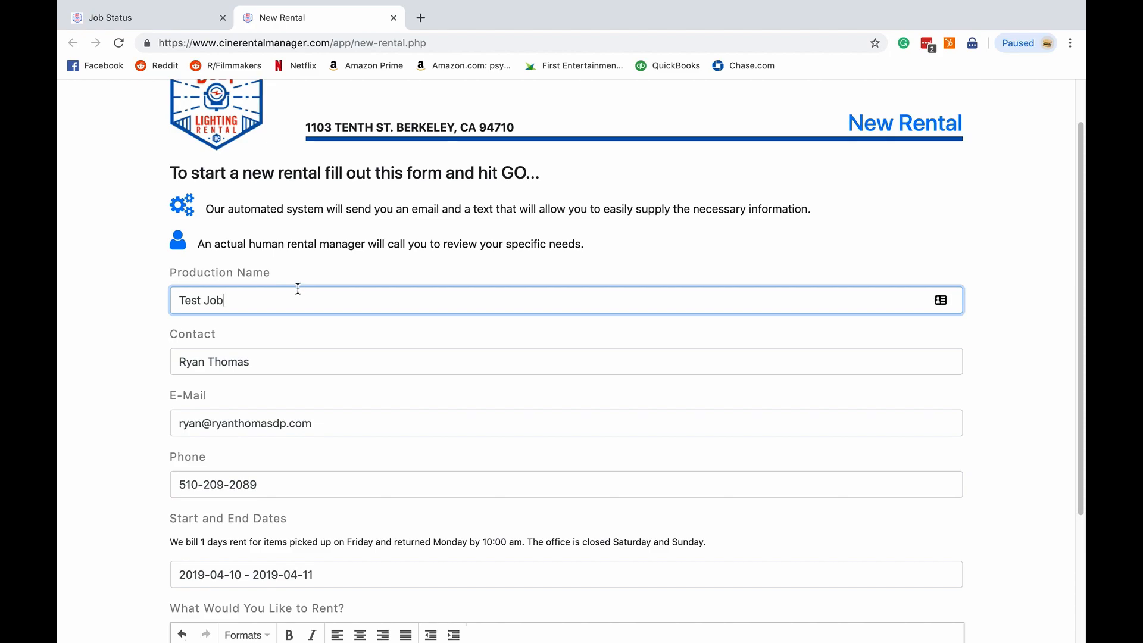
scroll(148, 384, "down", 4)
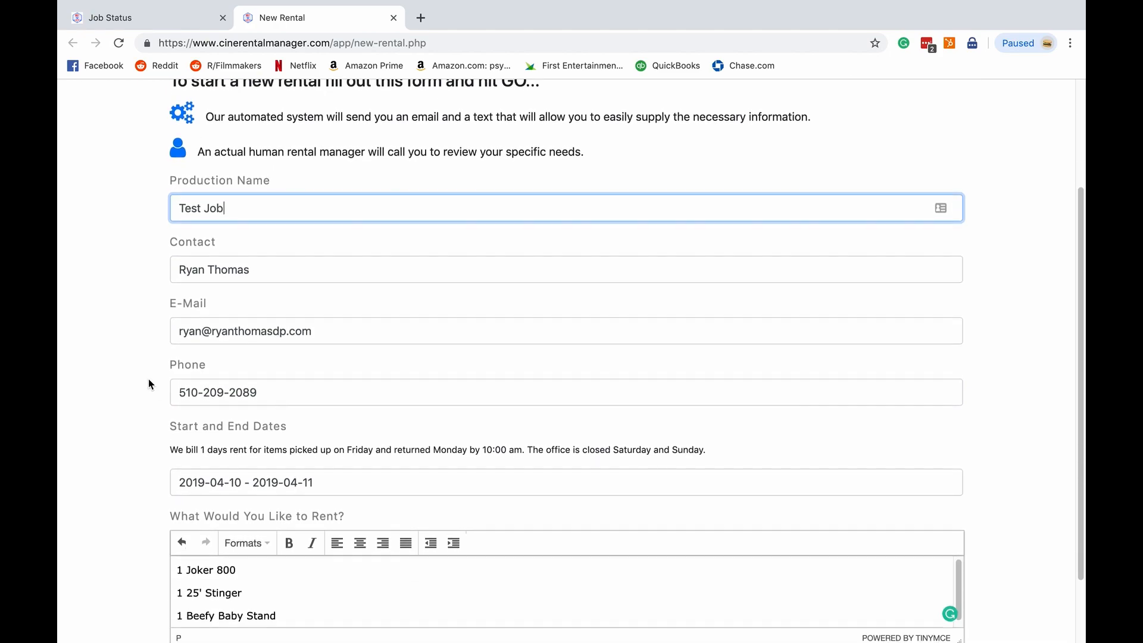
scroll(146, 409, "down", 2)
left_click(227, 402)
left_click(257, 505)
left_click(301, 510)
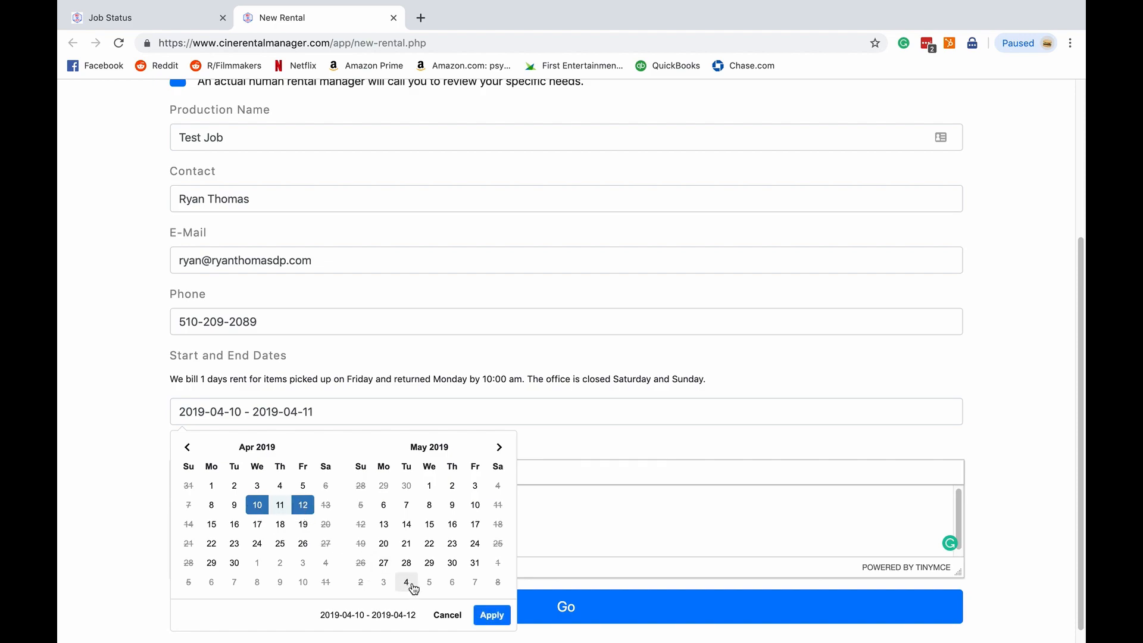
left_click(485, 614)
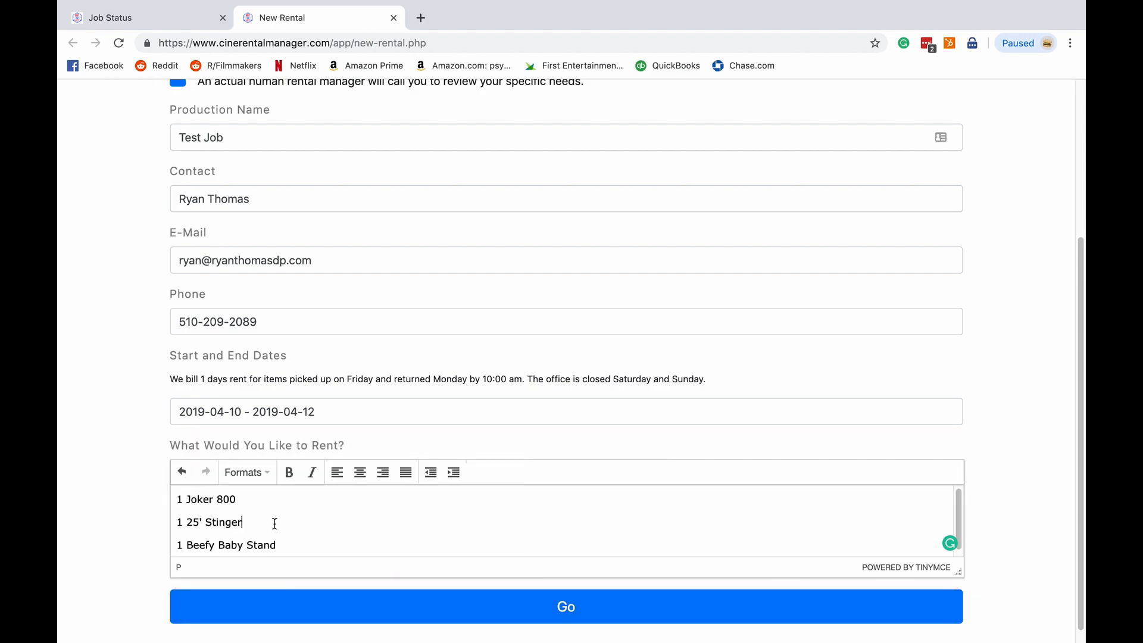
- Submit the new rental request with Go and dismiss the confirmation dialog
scroll(280, 512, "down", 1)
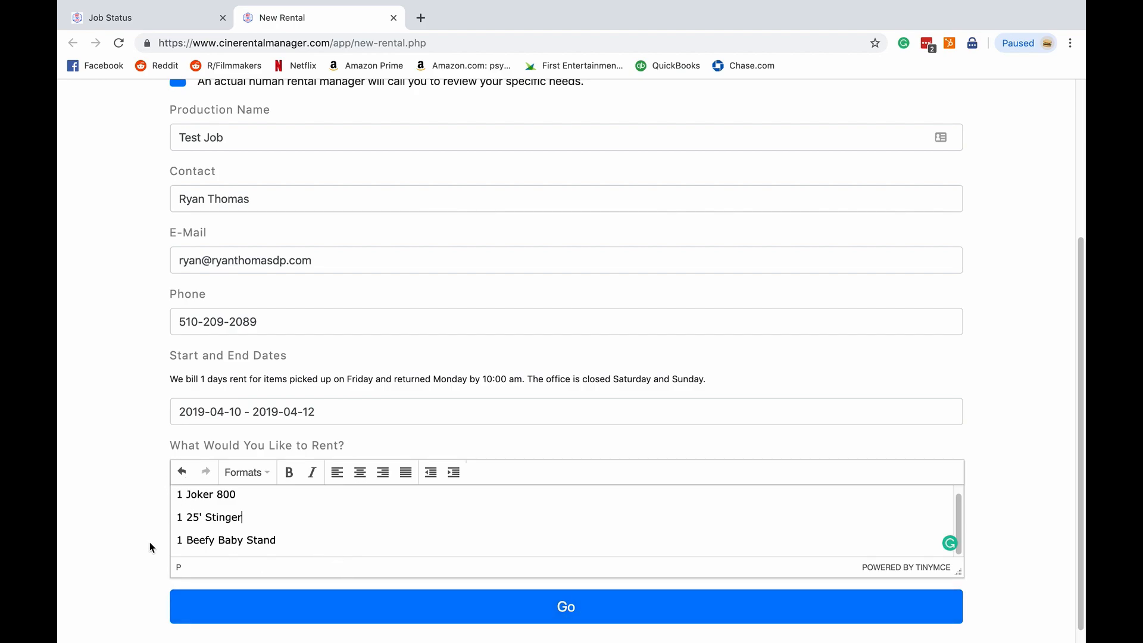
left_click(248, 609)
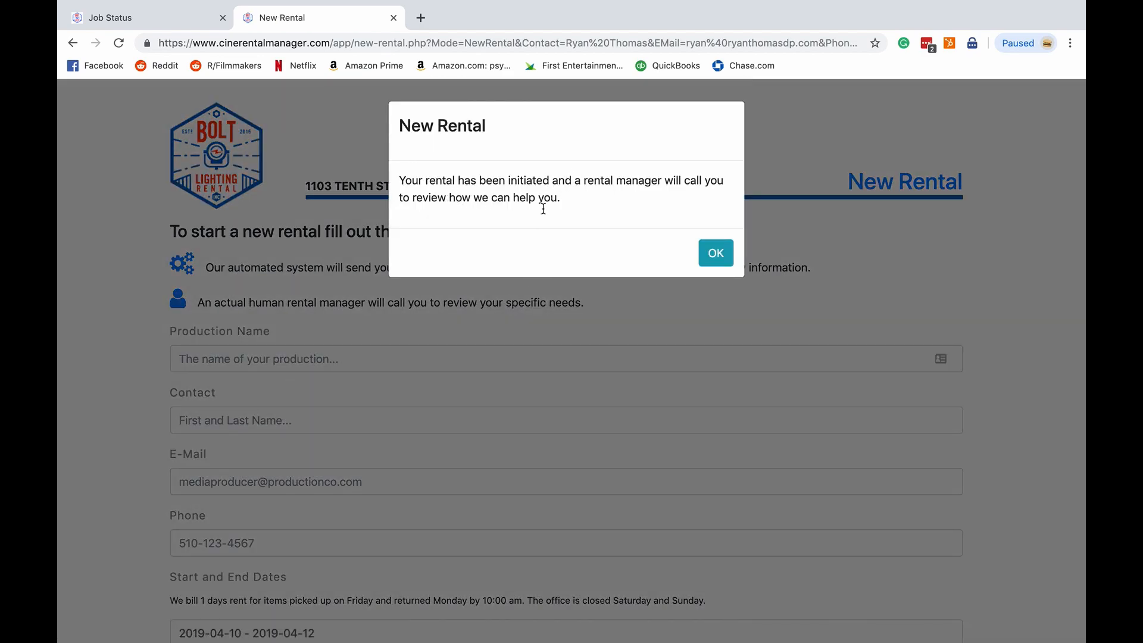
left_click(714, 256)
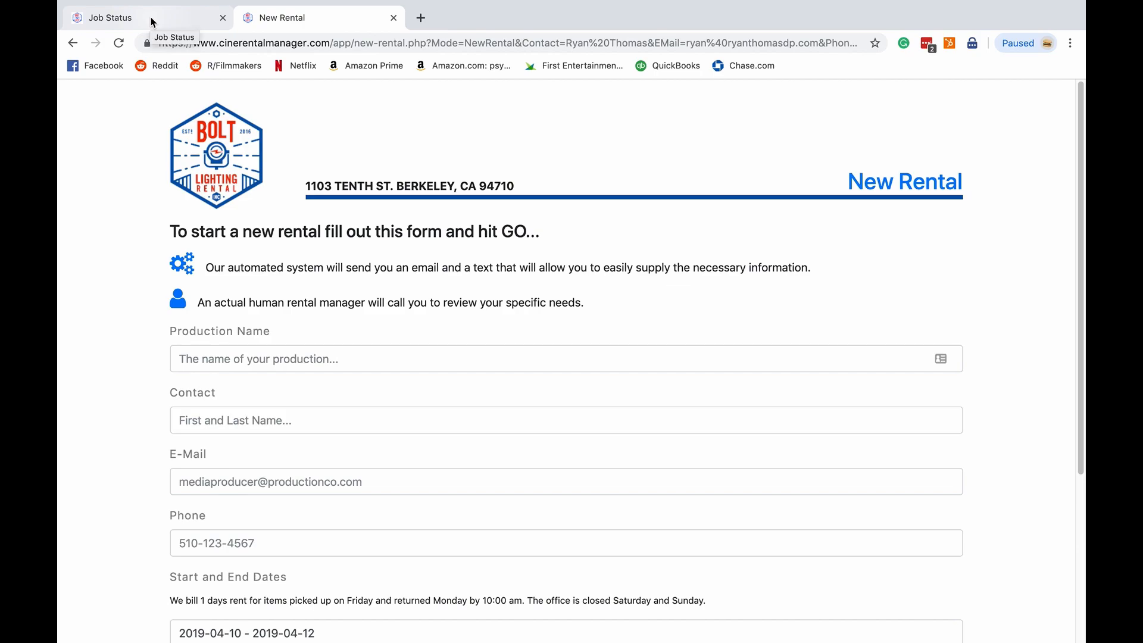
- Reload the Job Status page and locate the new Test Job 199 card with its pending steps
left_click(152, 22)
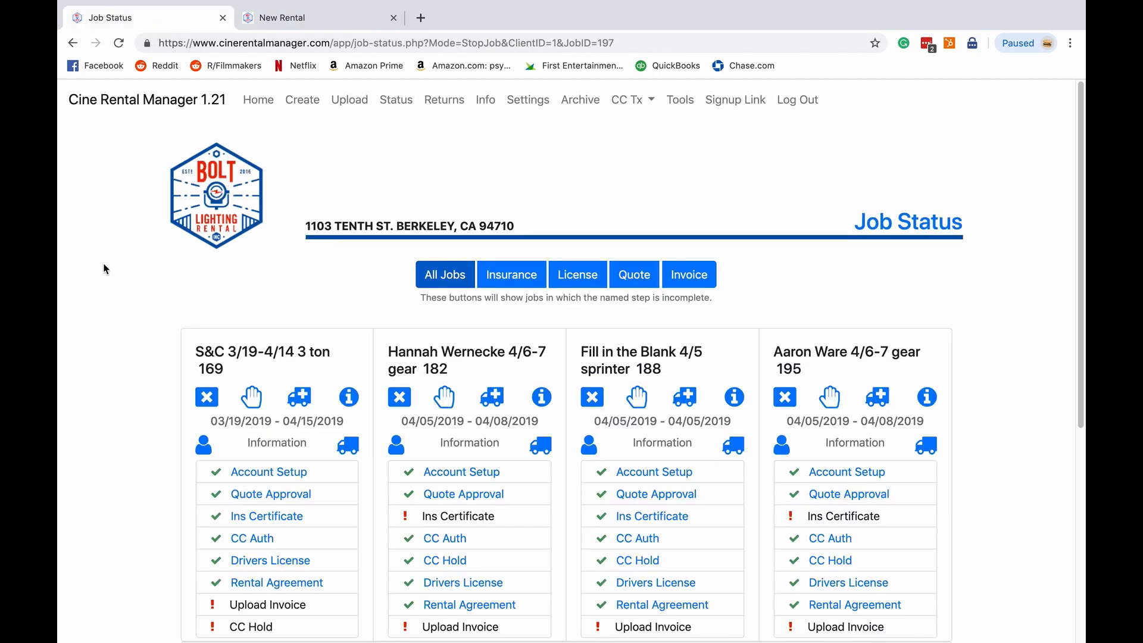
scroll(115, 383, "down", 6)
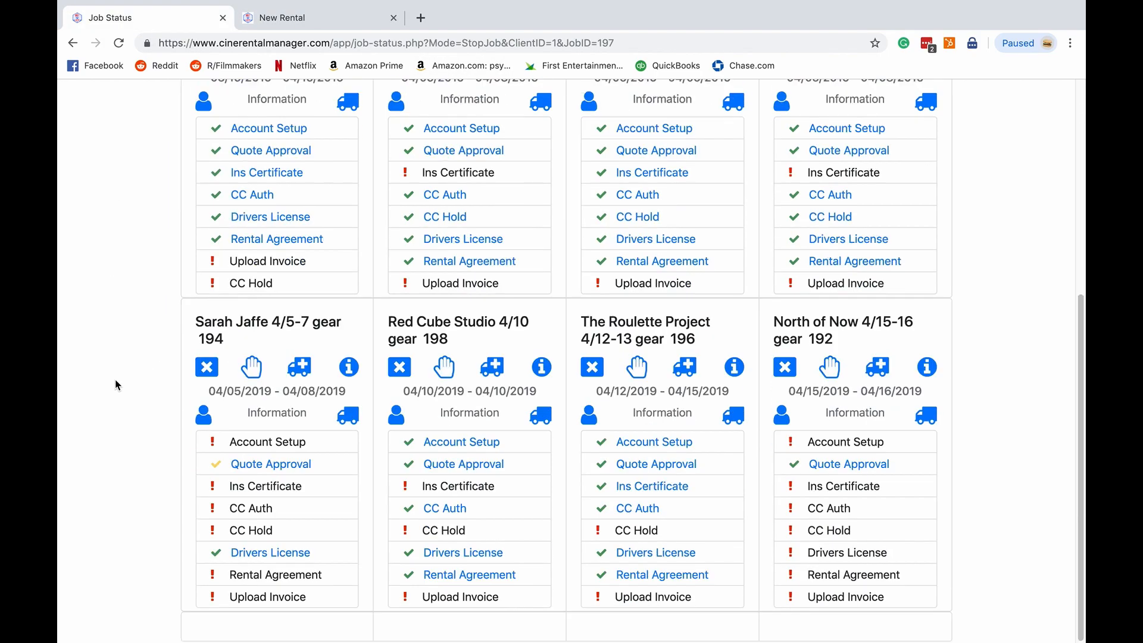
left_click(352, 50)
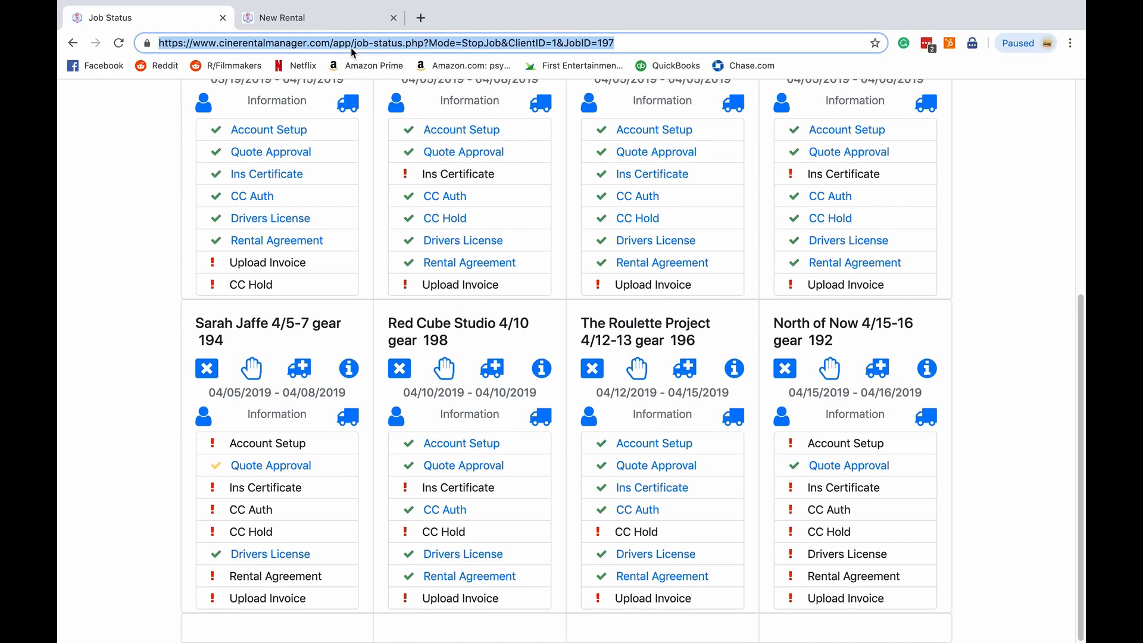
key("Return")
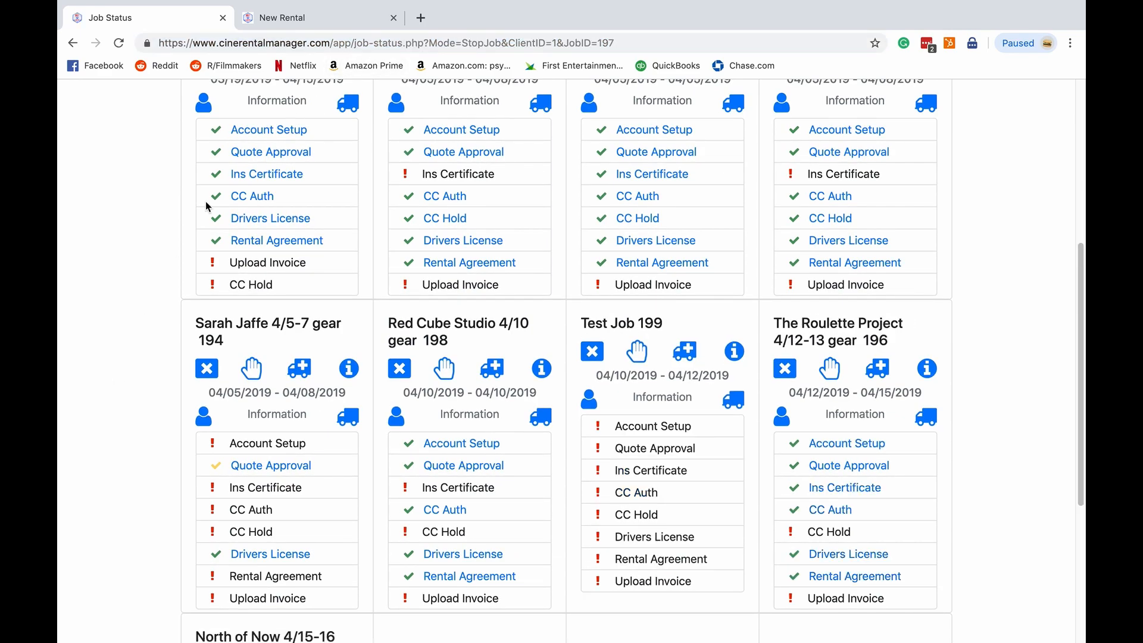
scroll(154, 281, "down", 3)
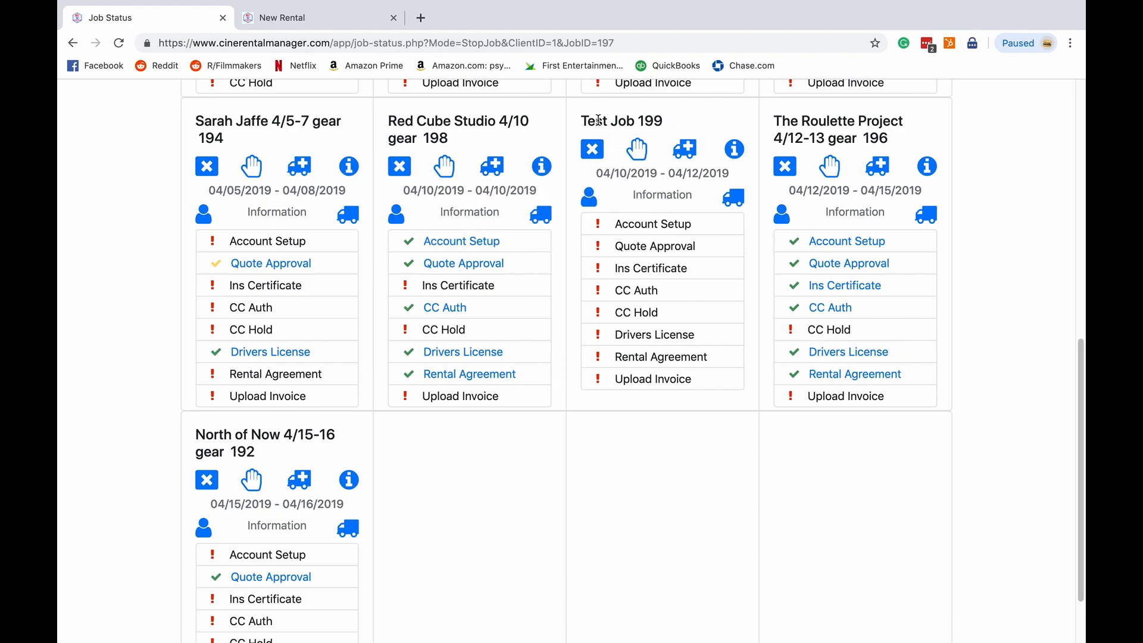
left_click_drag(580, 120, 665, 261)
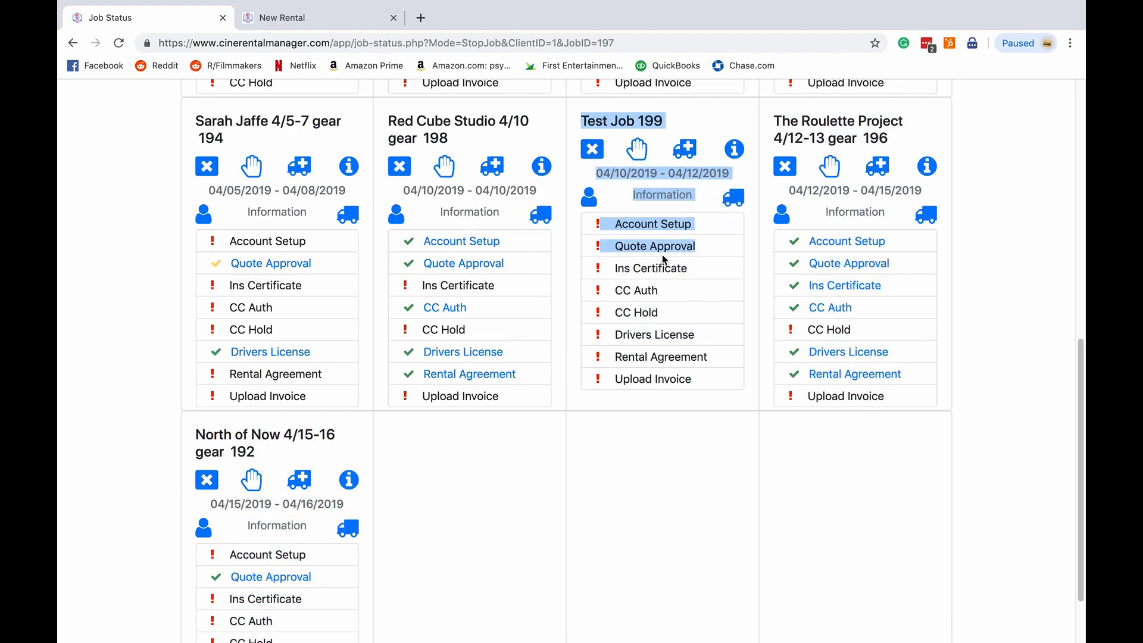
left_click(748, 270)
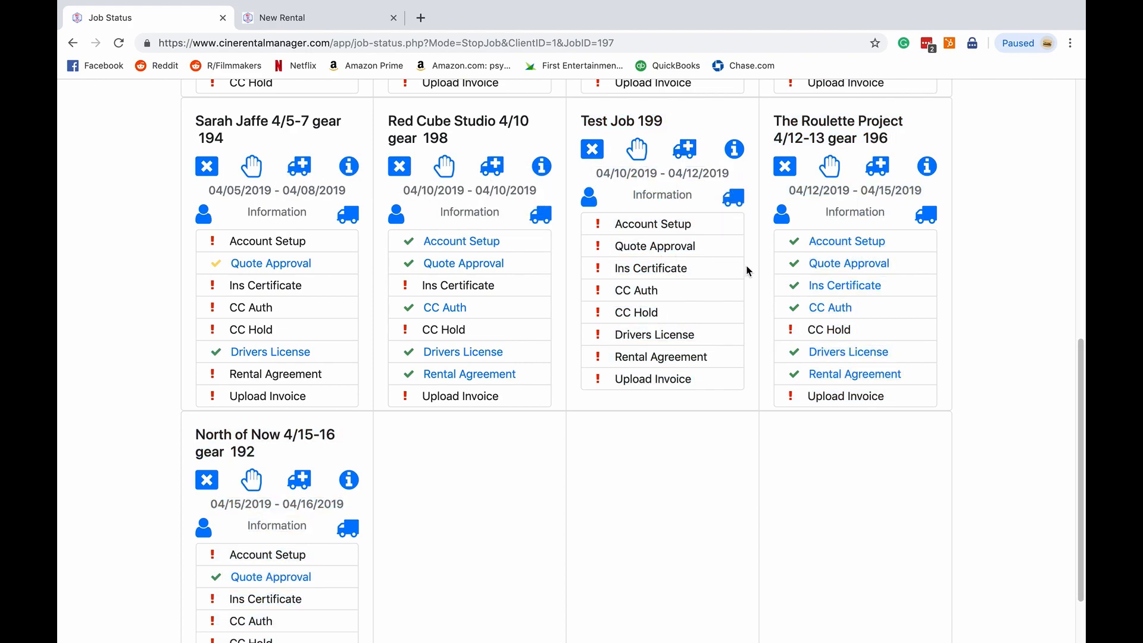
- Switch to the mail app and open the "Job Setup for Job Number: 199" email
scroll(748, 271, "up", 1)
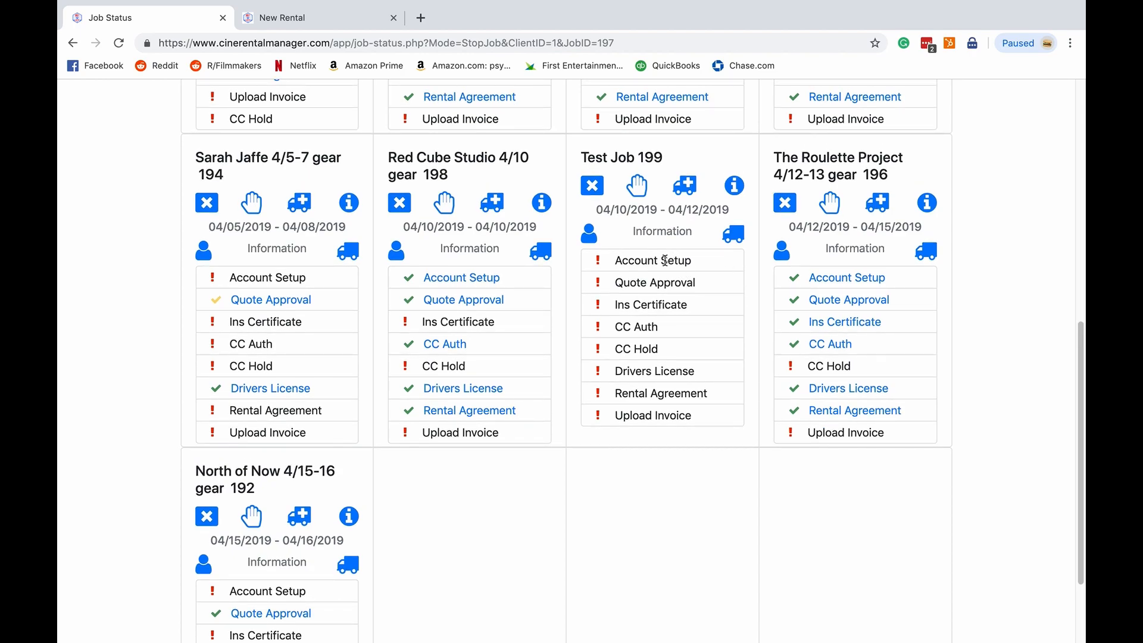
left_click_drag(616, 260, 700, 267)
left_click(700, 266)
key("ctrl+Left")
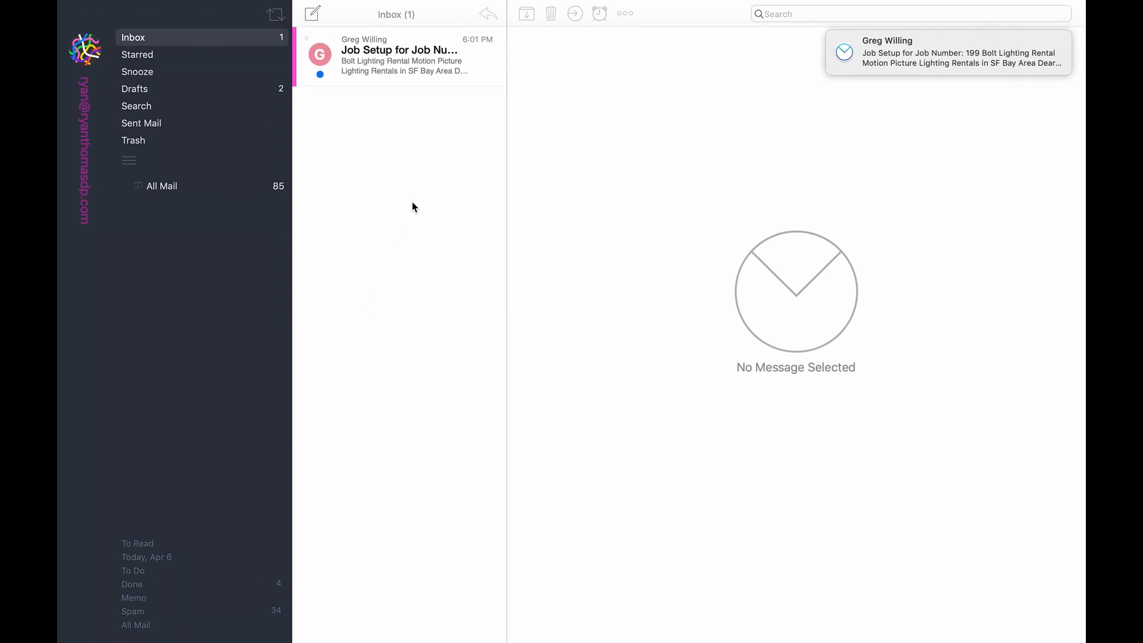
left_click(406, 61)
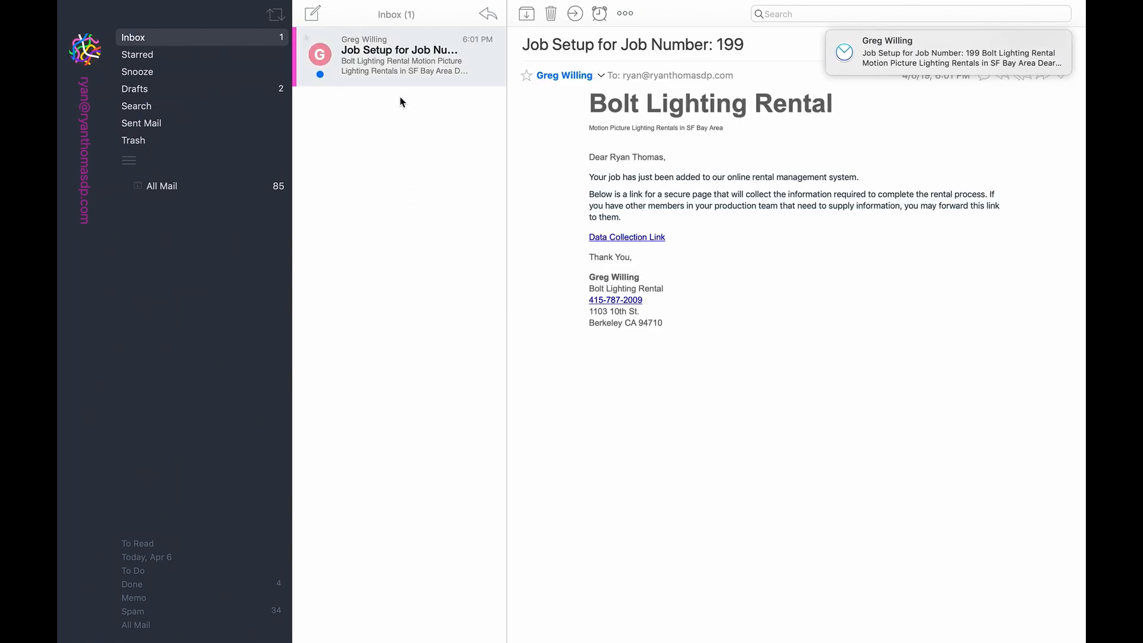
left_click(377, 237)
left_click(424, 58)
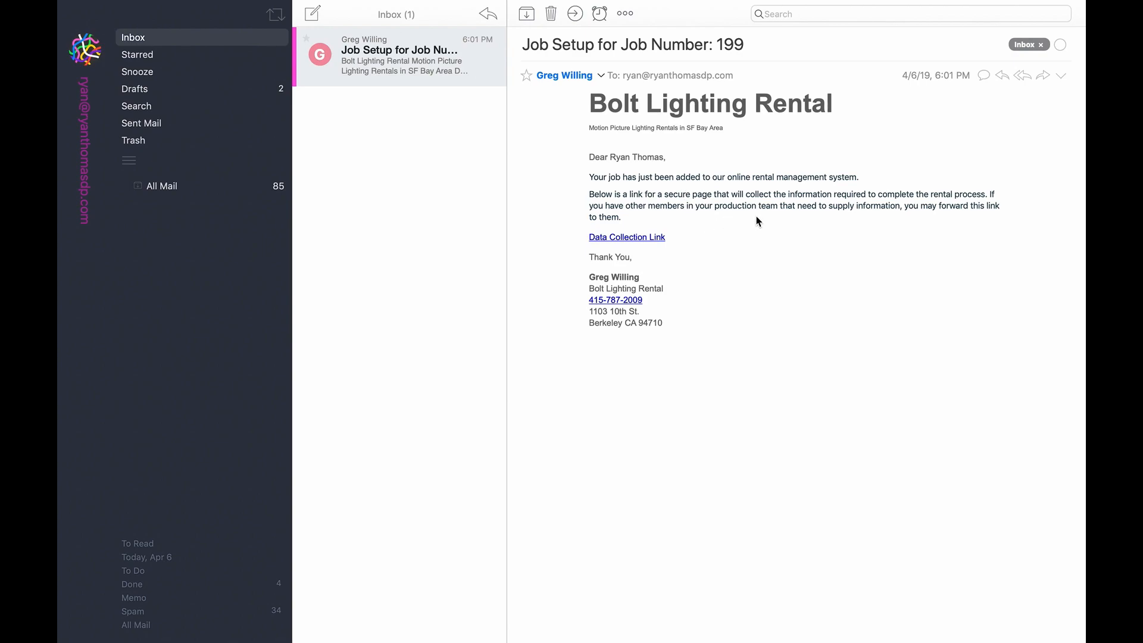
- Open the newly arrived insurance information link email from Bolt Lighting Rental
left_click(620, 243)
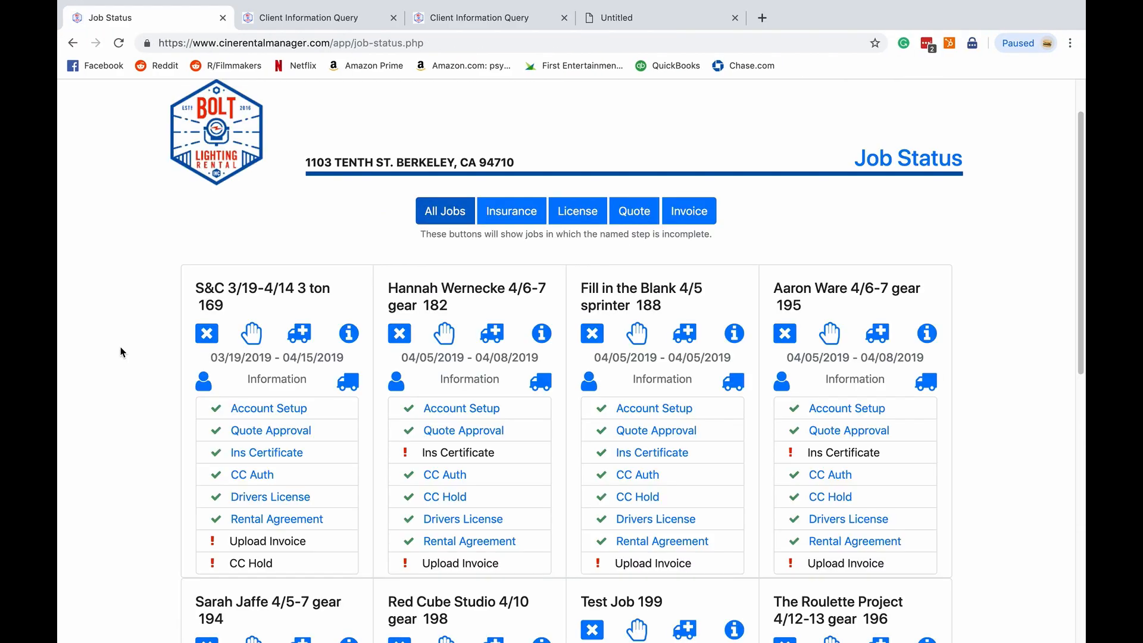
scroll(120, 351, "down", 4)
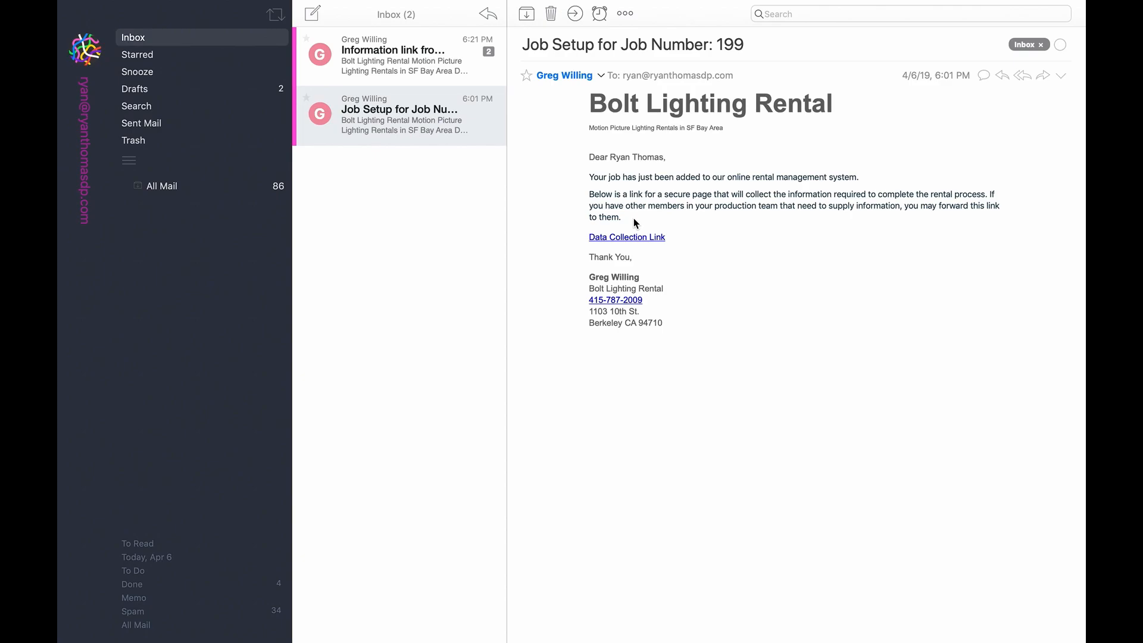
left_click_drag(684, 240, 681, 219)
left_click(681, 219)
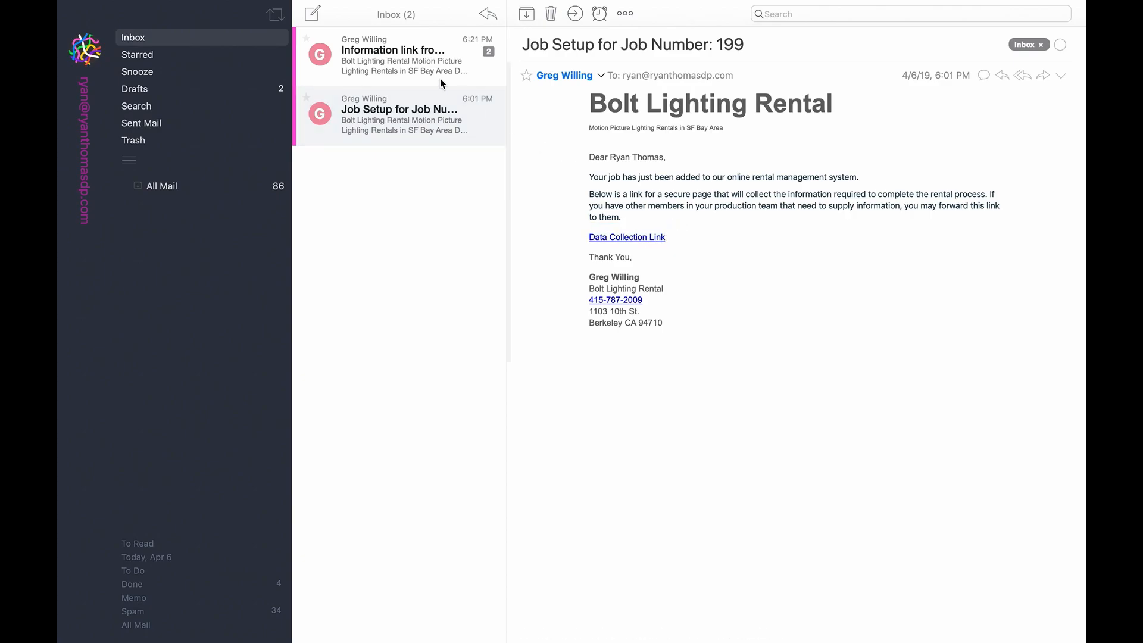
left_click(426, 50)
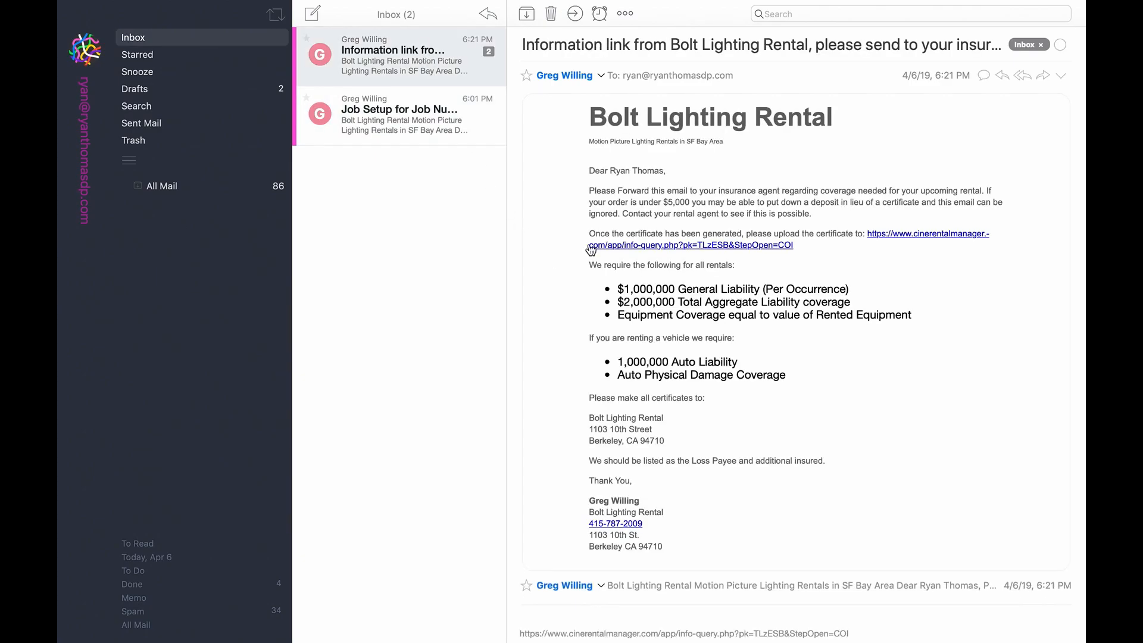
- Read through the insurance coverage requirements and certificate instructions in the email
left_click_drag(590, 171, 702, 300)
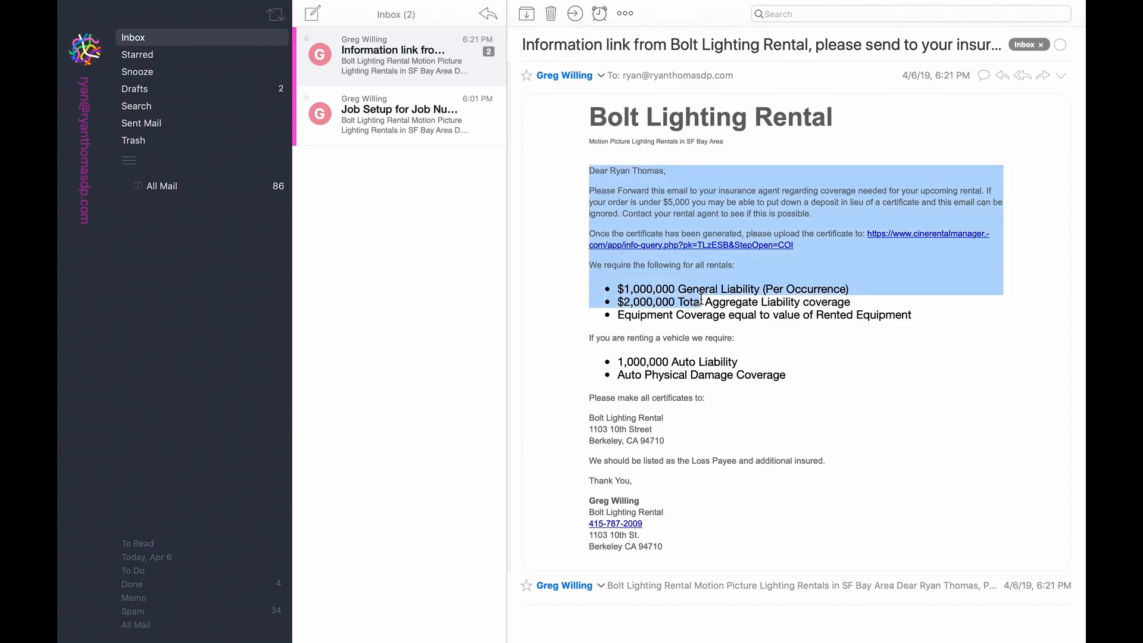
left_click(722, 311)
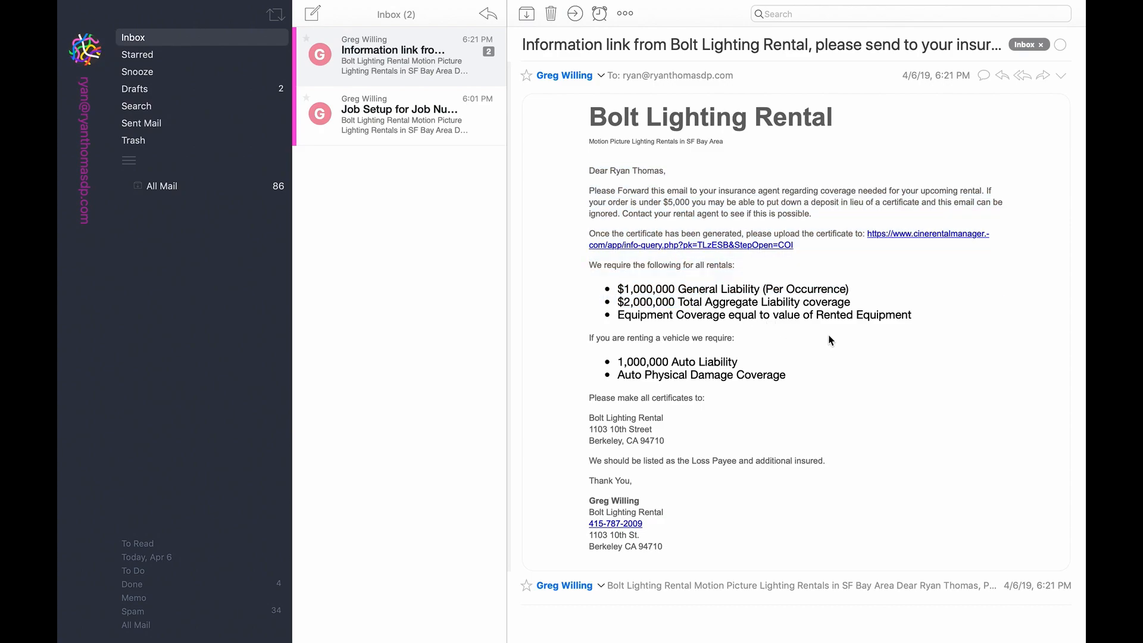
left_click_drag(590, 416, 678, 447)
left_click(678, 445)
left_click_drag(692, 461, 815, 458)
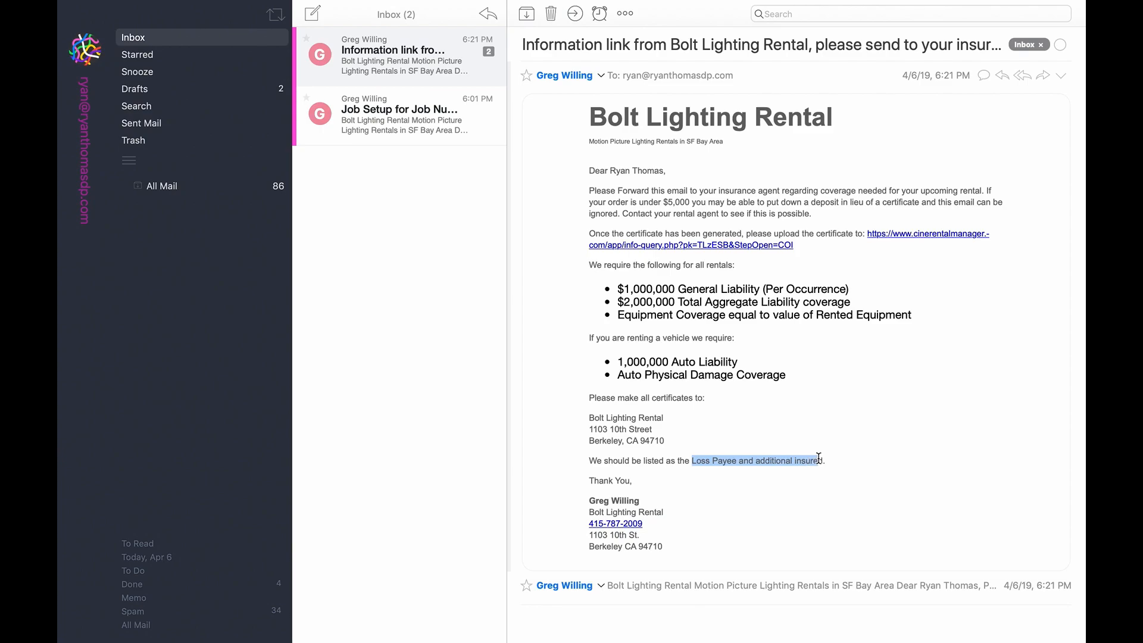
left_click(821, 458)
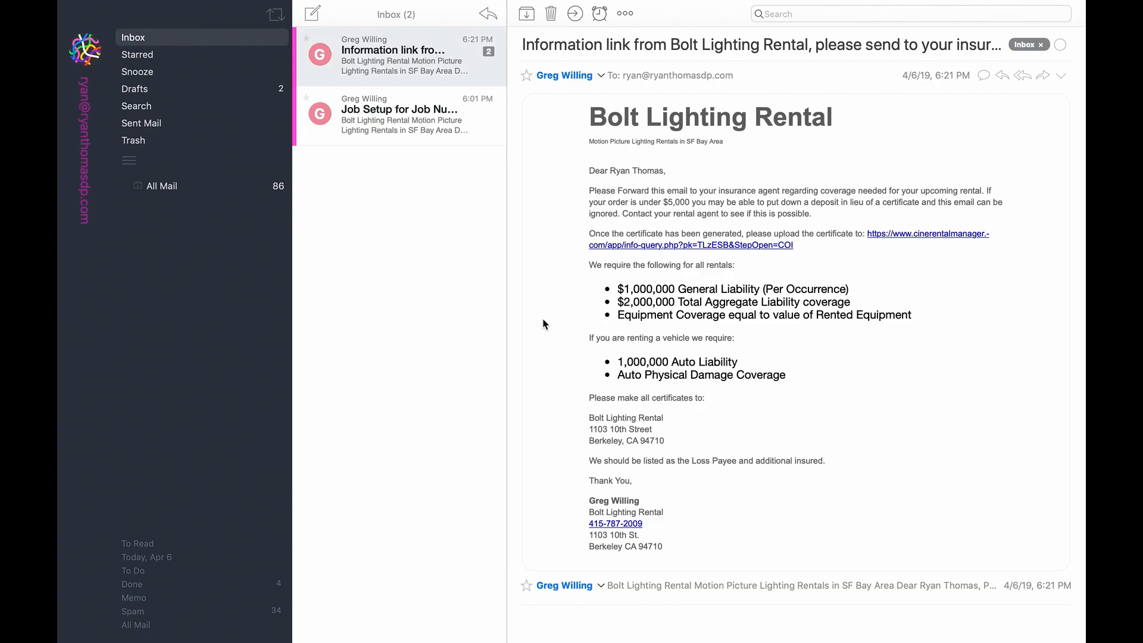
- Open the Data Collection Link from the job setup email and expand the Account Setup section
left_click(421, 139)
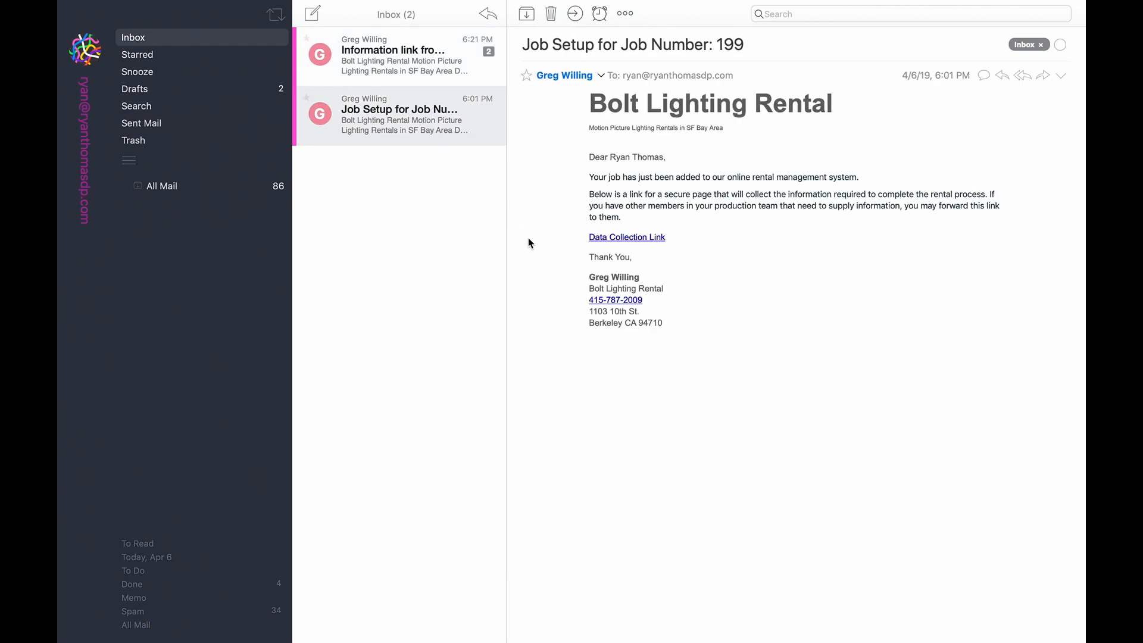
left_click(637, 237)
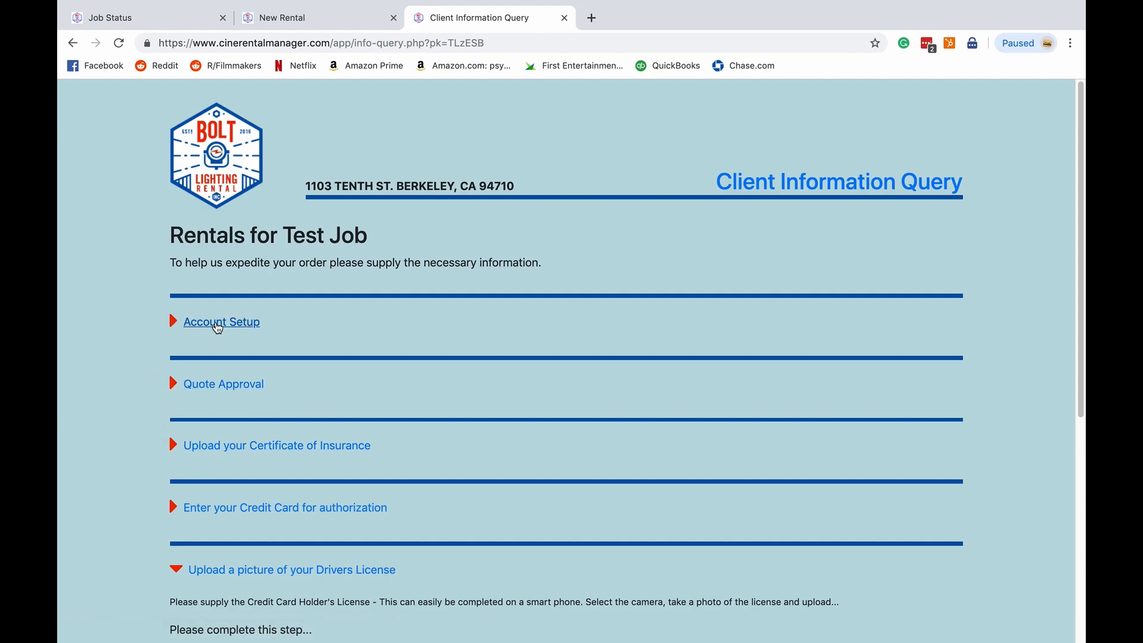
left_click(218, 323)
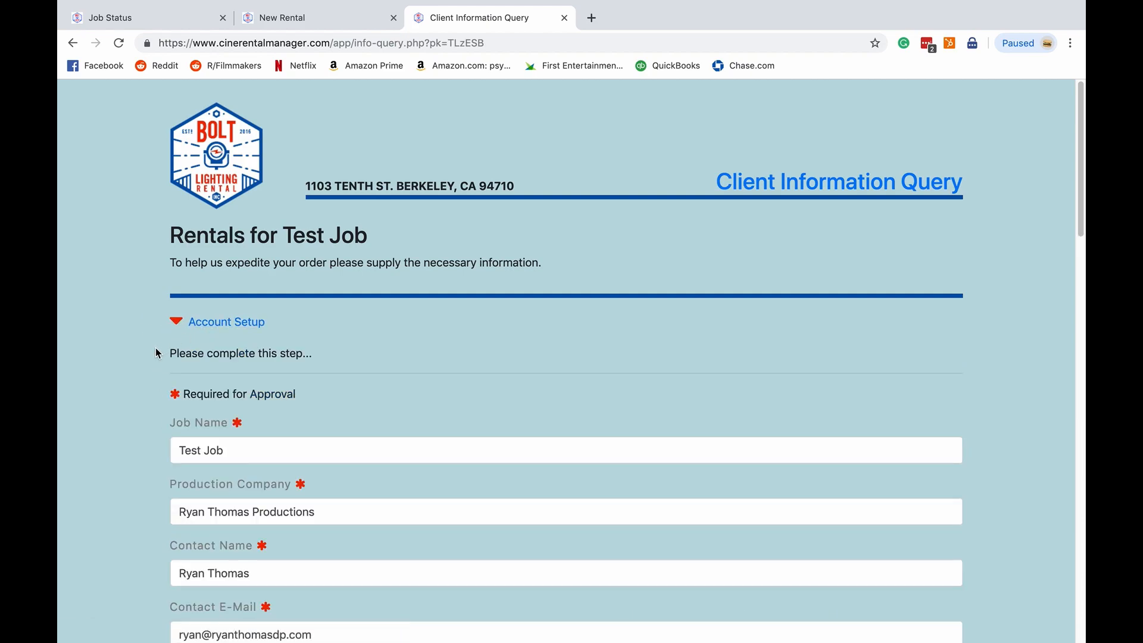
- Review the prefilled Account Setup fields for the job
scroll(157, 352, "down", 2)
scroll(156, 353, "down", 2)
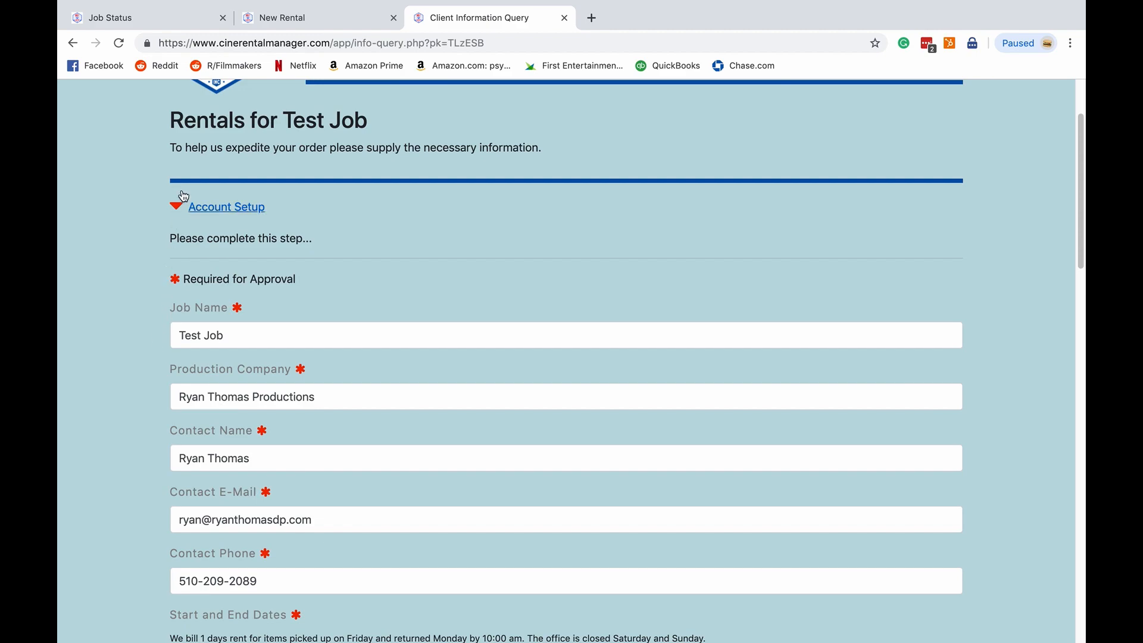
left_click_drag(258, 457, 134, 453)
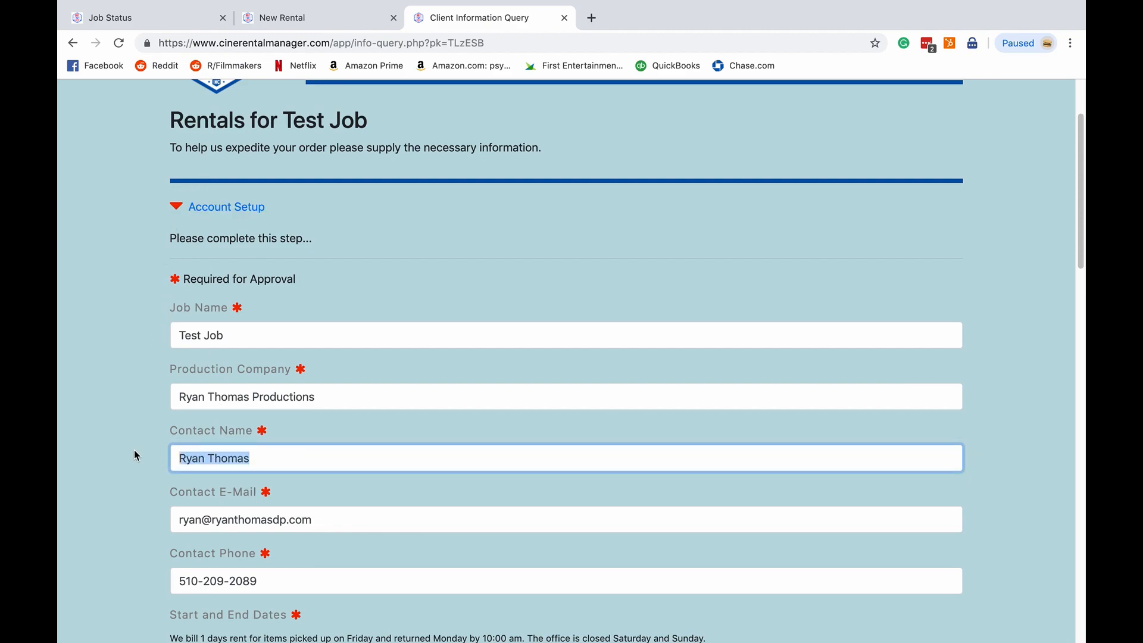
left_click(296, 448)
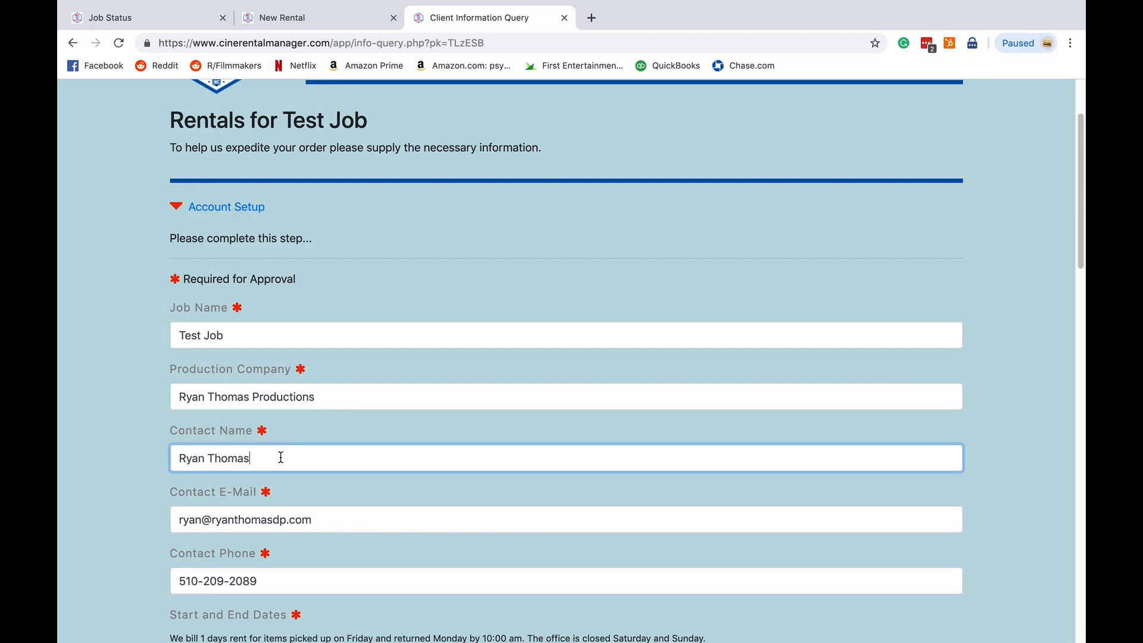
scroll(150, 427, "down", 10)
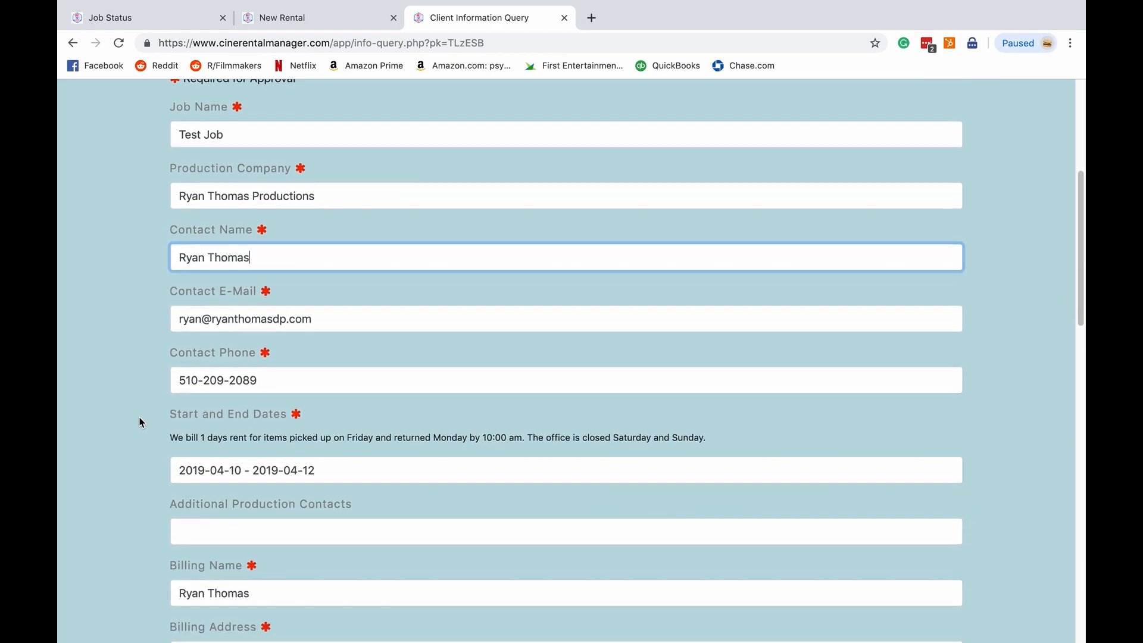
scroll(144, 410, "down", 3)
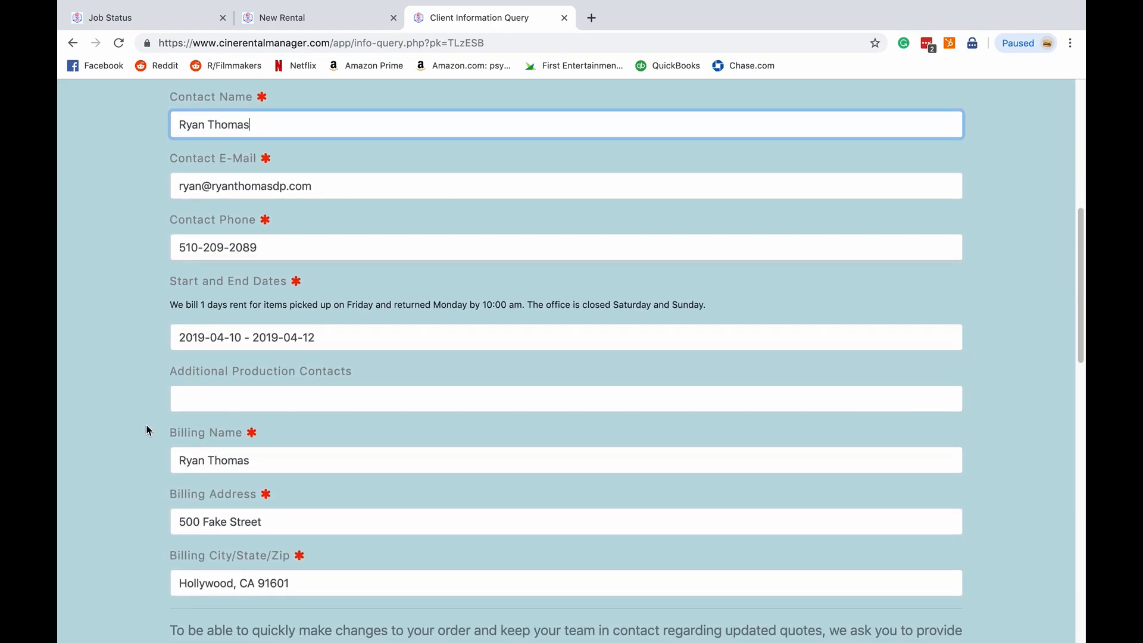
- Save the completed Account Setup form for the test job and dismiss the thank-you confirmation
scroll(150, 501, "down", 9)
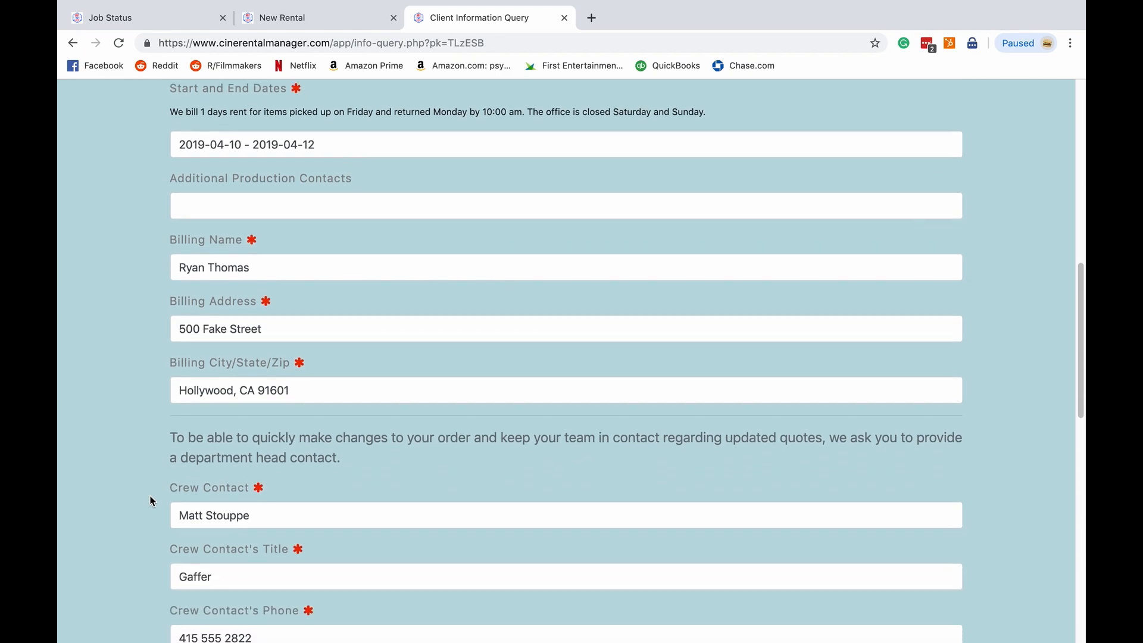
scroll(164, 453, "down", 3)
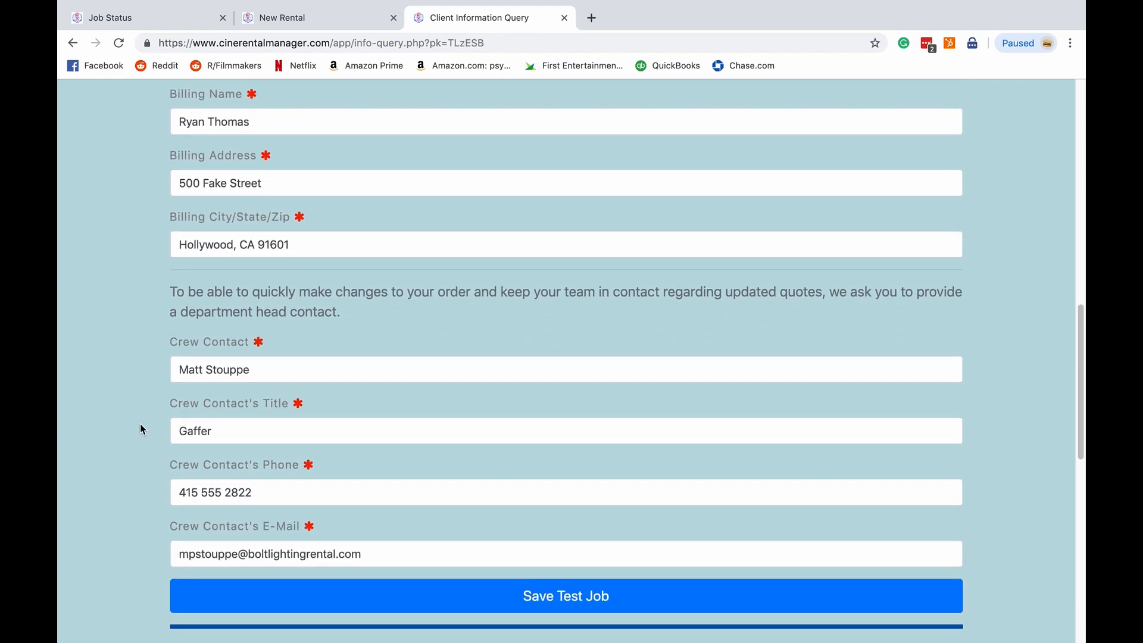
left_click(254, 598)
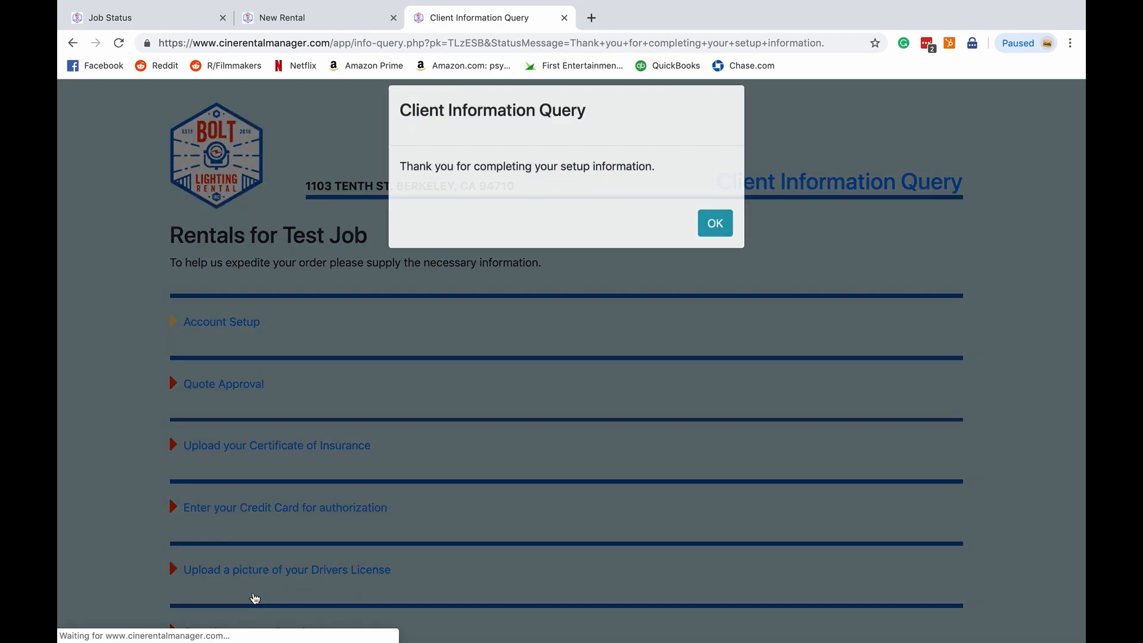
left_click(716, 238)
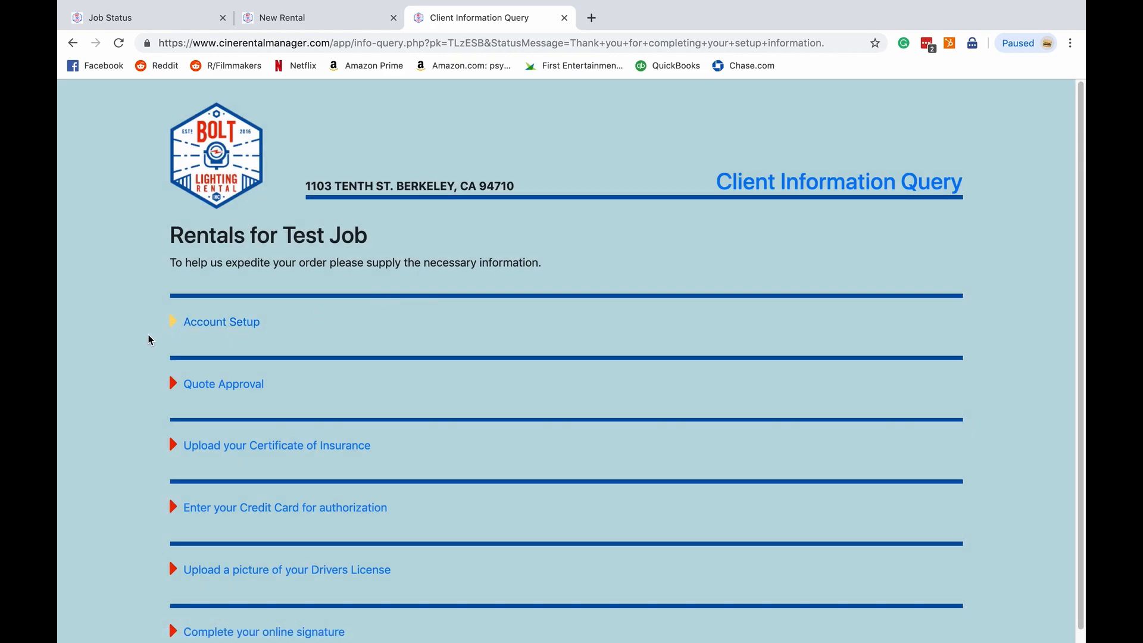
- Expand the driver's license section and drop the washington-drivers-license.jpg file into its upload area
scroll(133, 337, "down", 1)
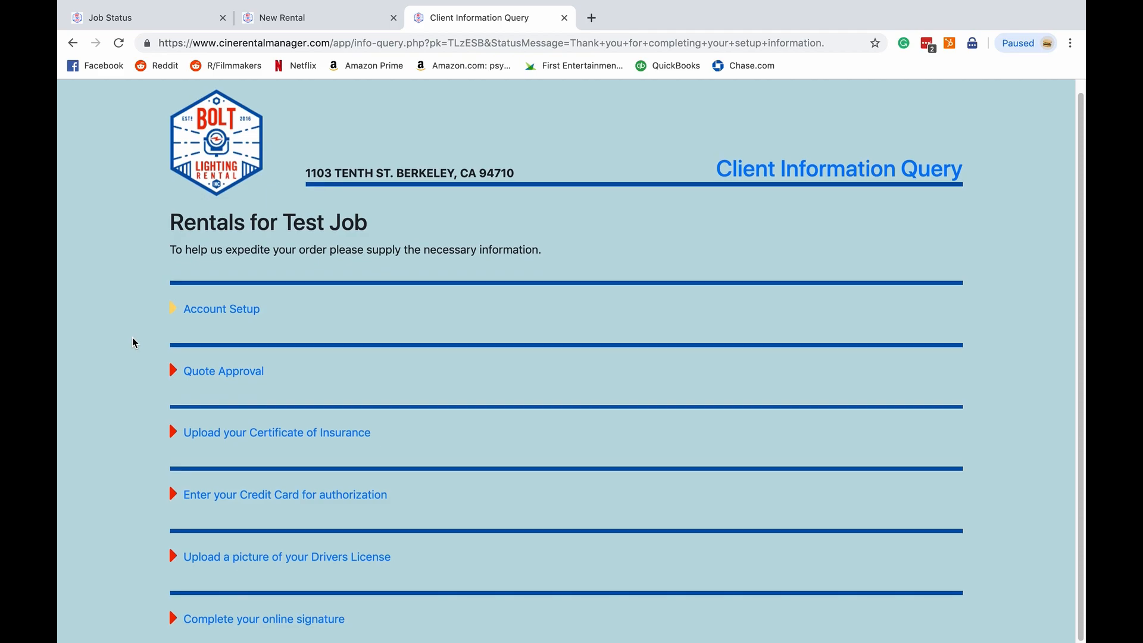
left_click(282, 557)
scroll(484, 512, "down", 3)
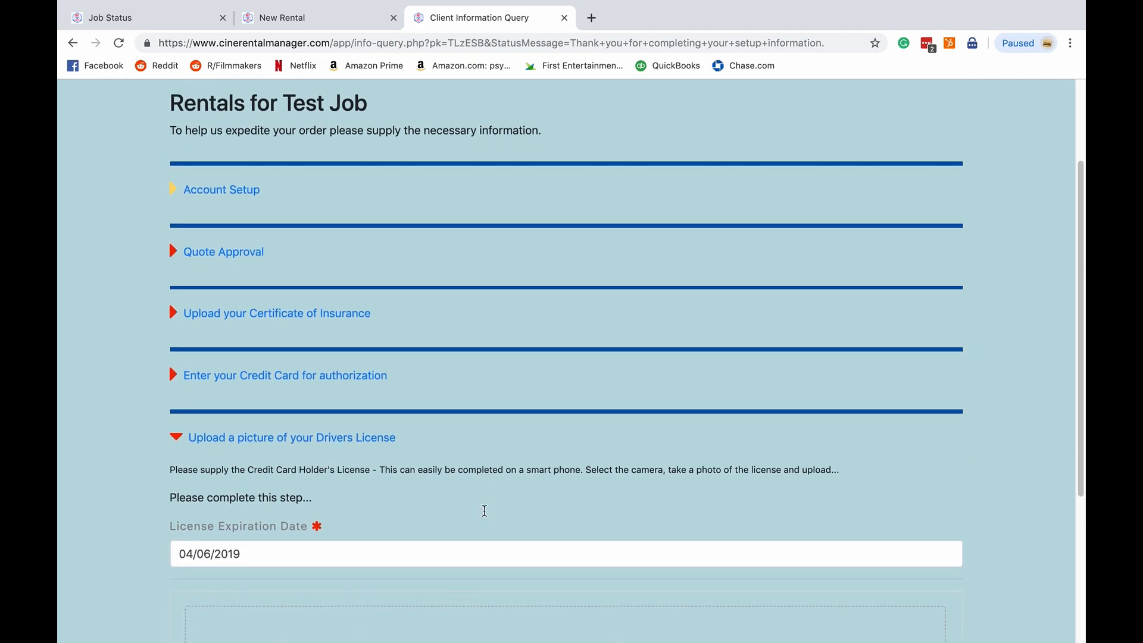
scroll(484, 511, "down", 3)
scroll(493, 372, "down", 2)
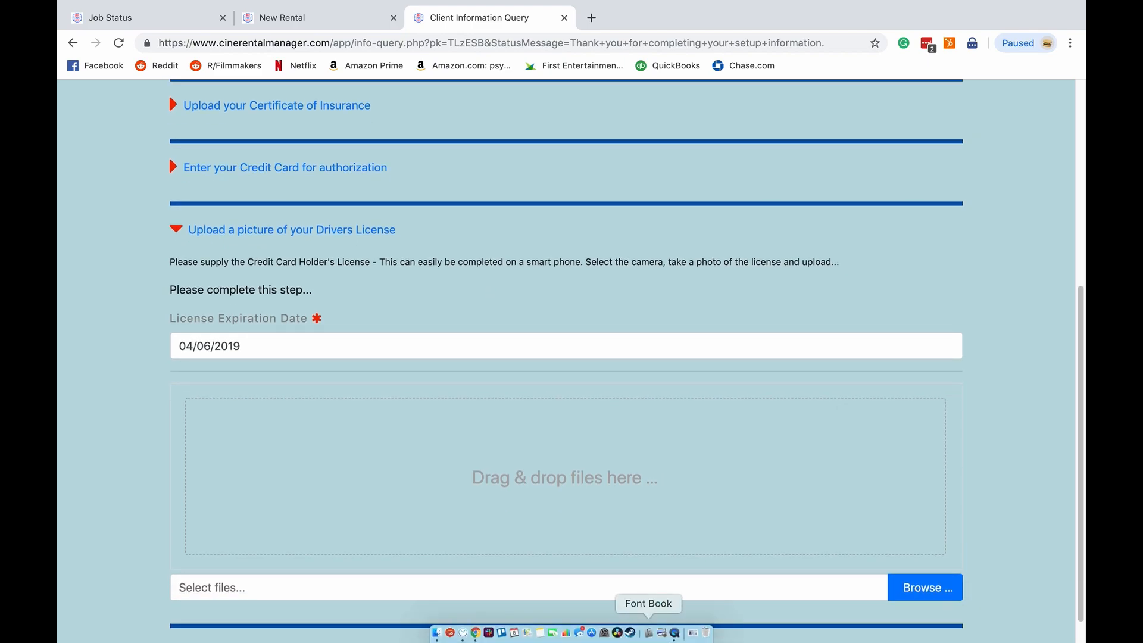
left_click(693, 628)
left_click_drag(693, 588, 553, 462)
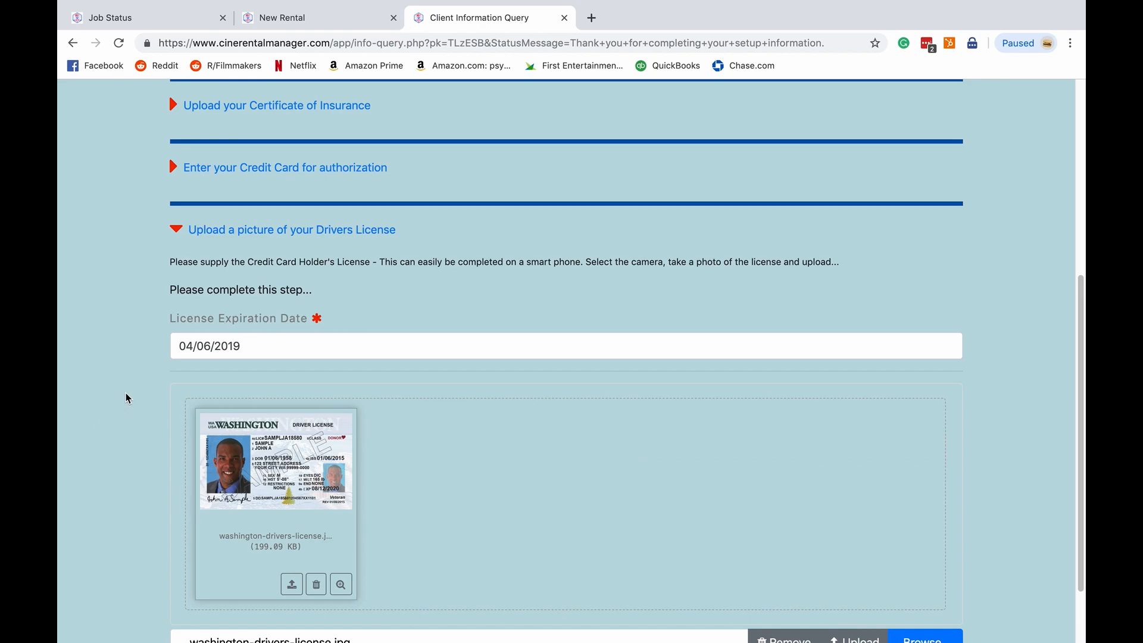
- Set the License Expiration Date to 04/03/2020, upload the license image, and dismiss the upload confirmation
scroll(126, 395, "down", 2)
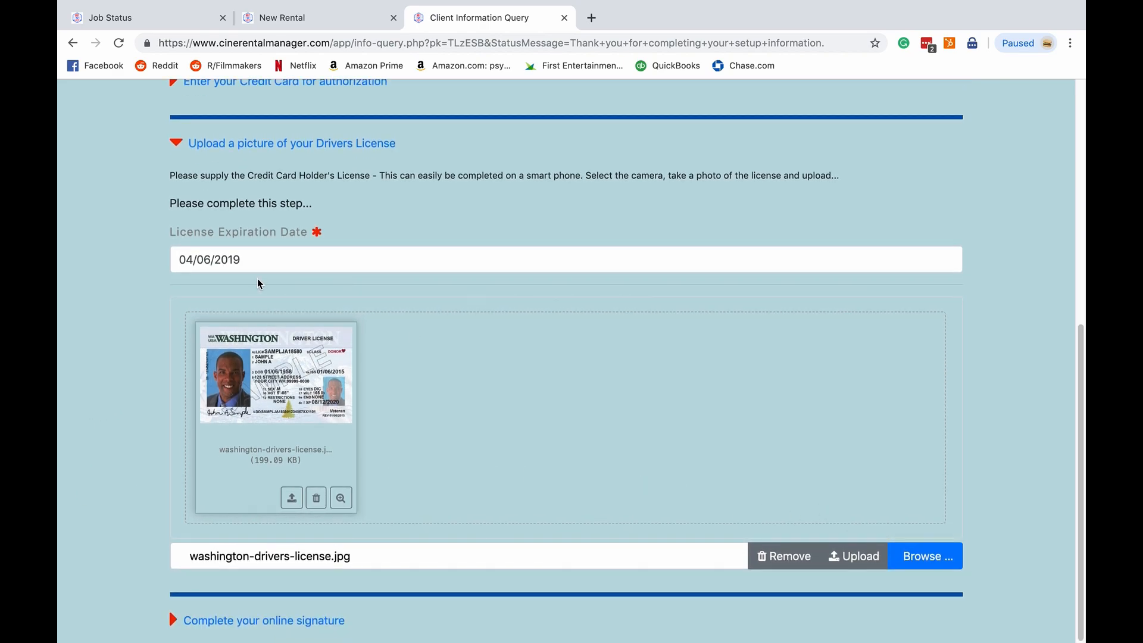
left_click_drag(253, 260, 173, 257)
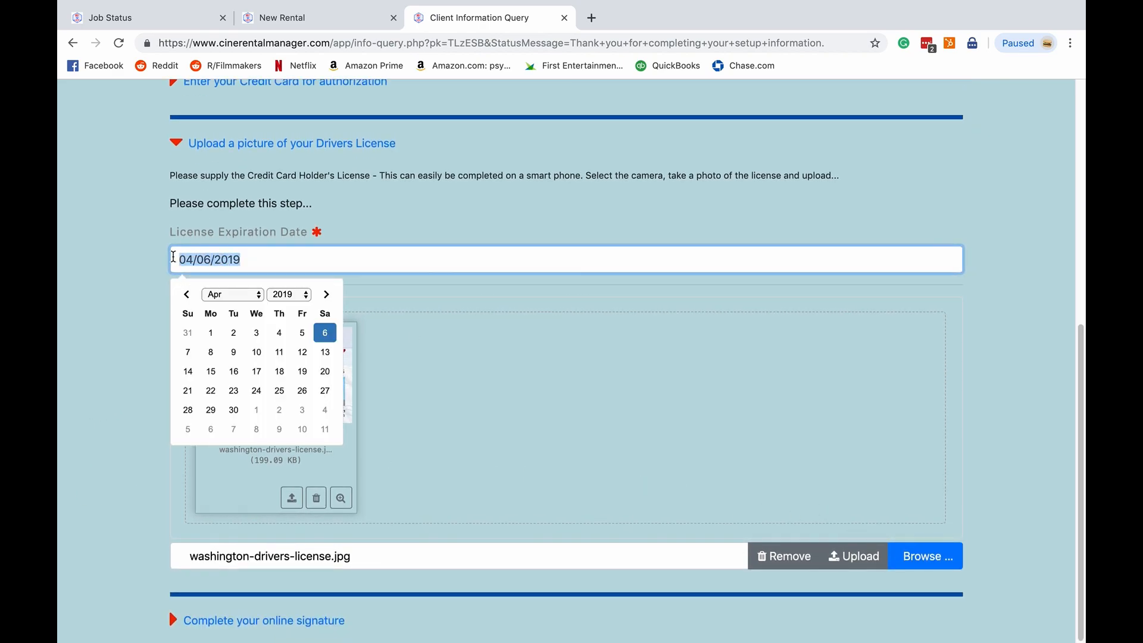
left_click(257, 294)
left_click(257, 294)
left_click(283, 294)
left_click(283, 306)
left_click(302, 333)
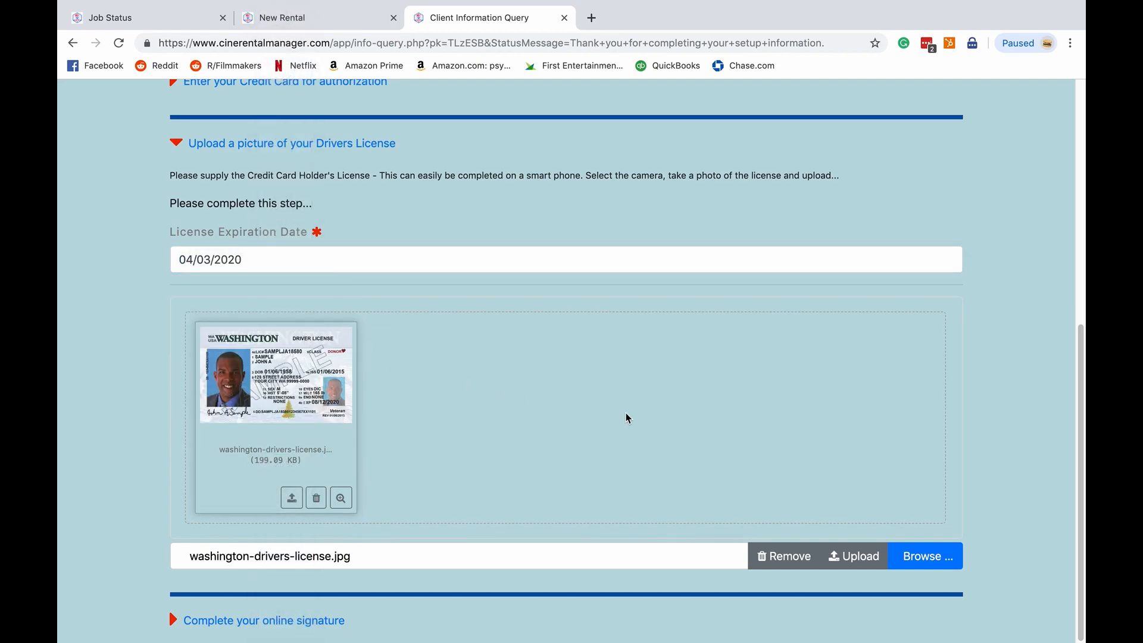
left_click(834, 553)
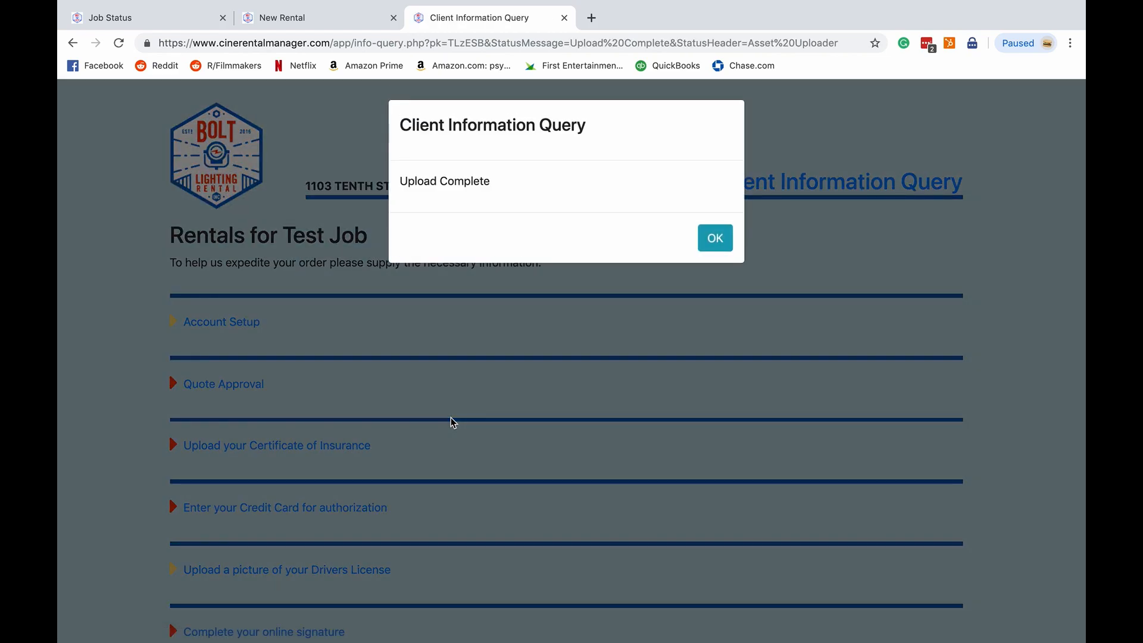
left_click(717, 239)
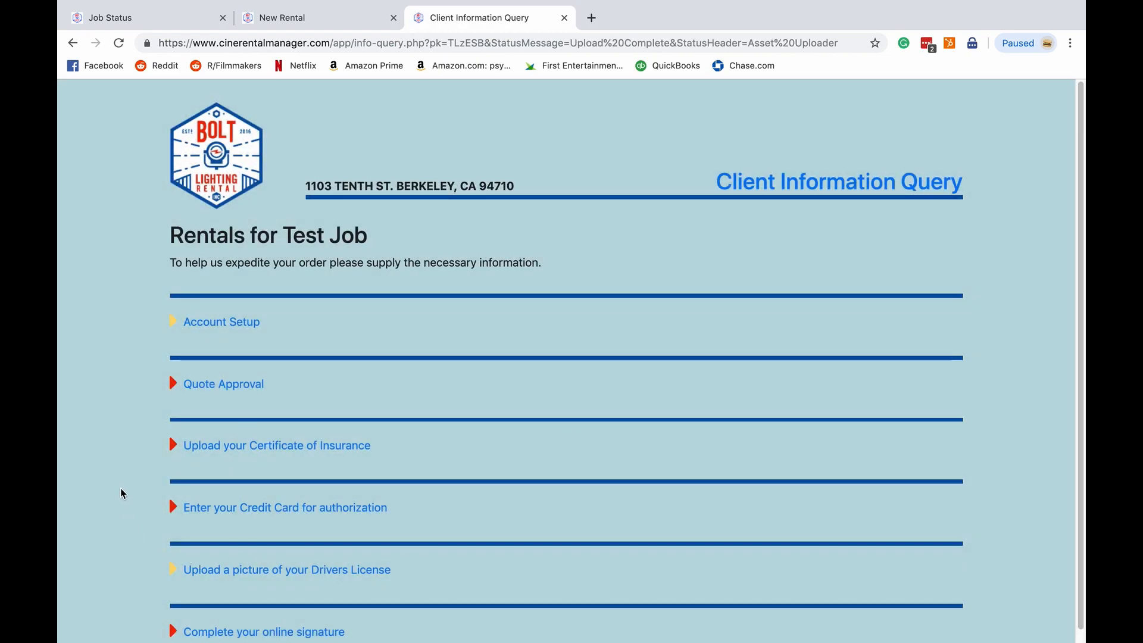
- Expand the Certificate of Insurance upload section and review its fields
scroll(120, 492, "down", 1)
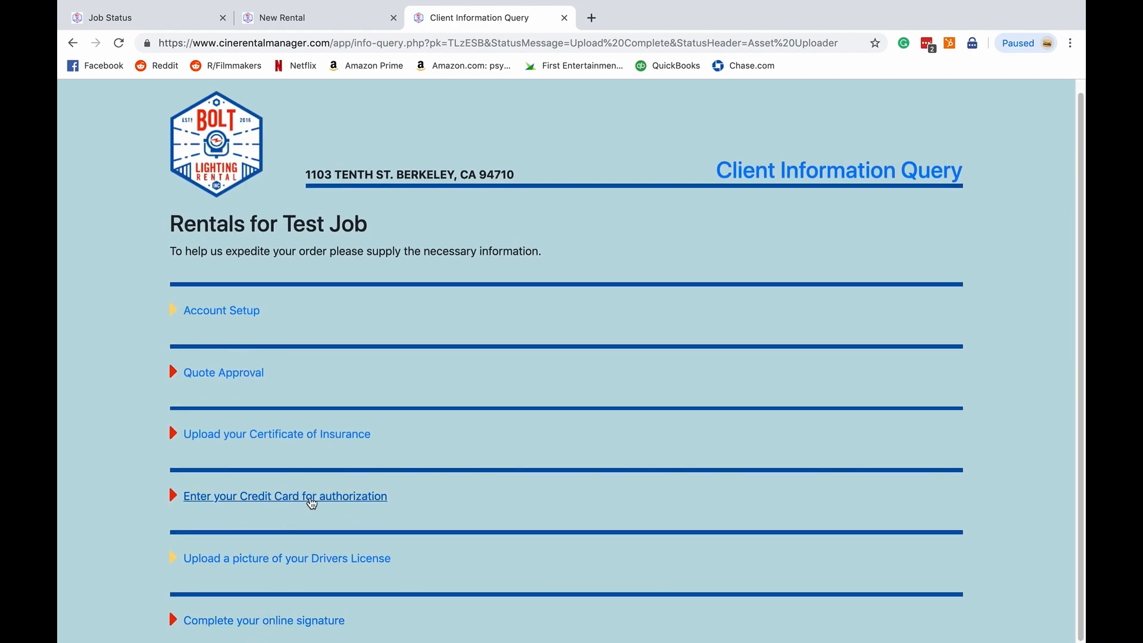
left_click(330, 438)
scroll(126, 494, "down", 5)
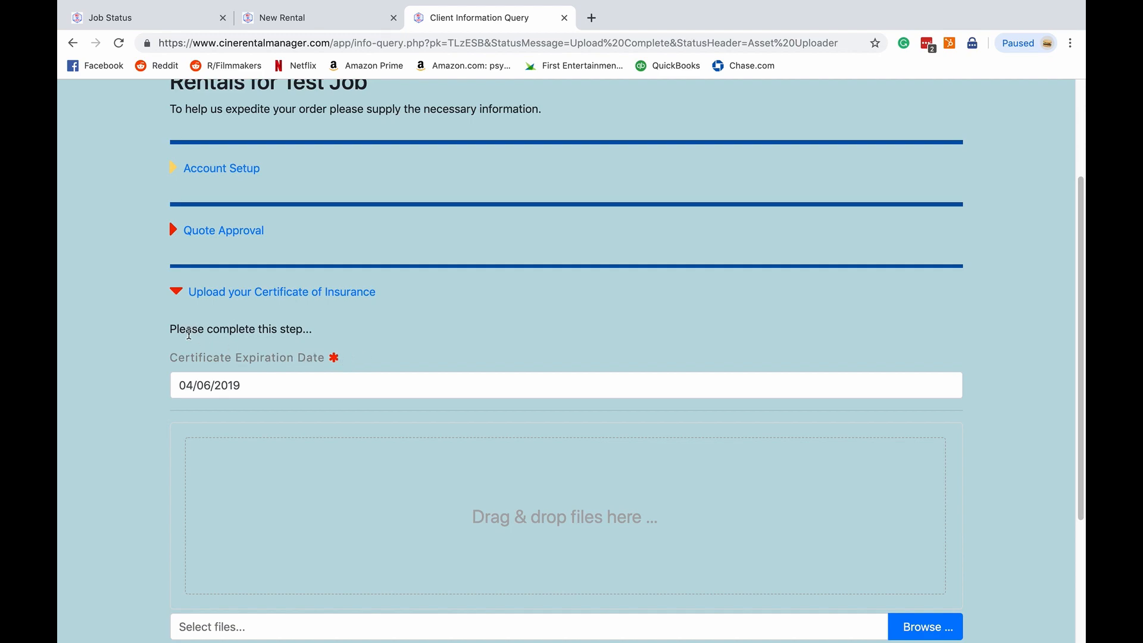
scroll(147, 348, "up", 3)
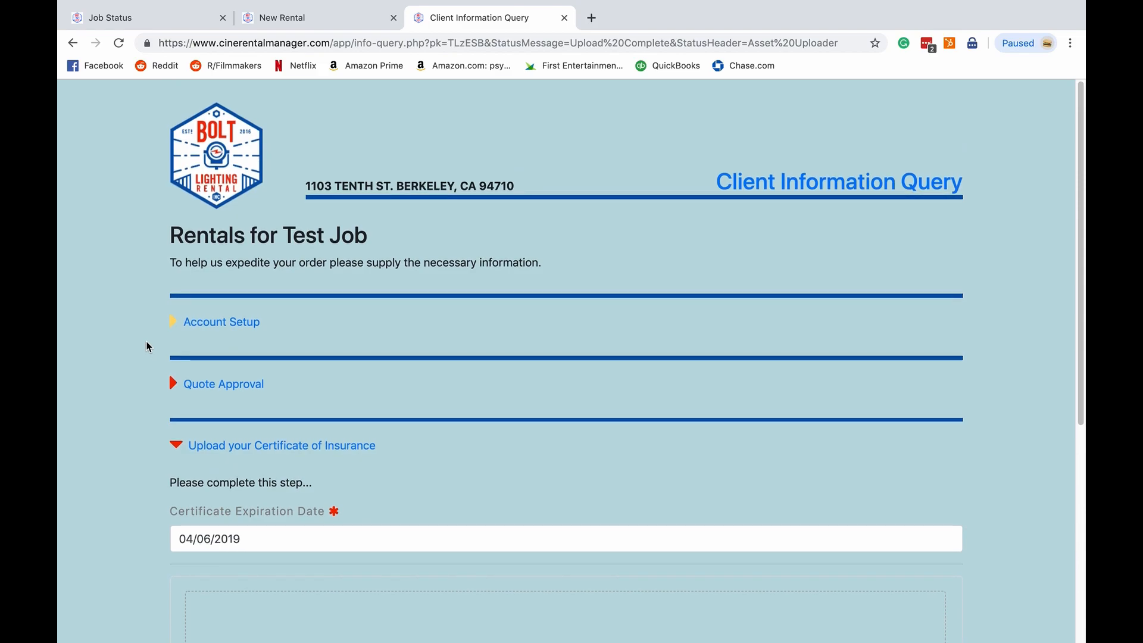
- Switch to the rental manager's Info page for Test Job - 199, review Verify Account Setup, and mark Setup Info Approved
left_click(192, 17)
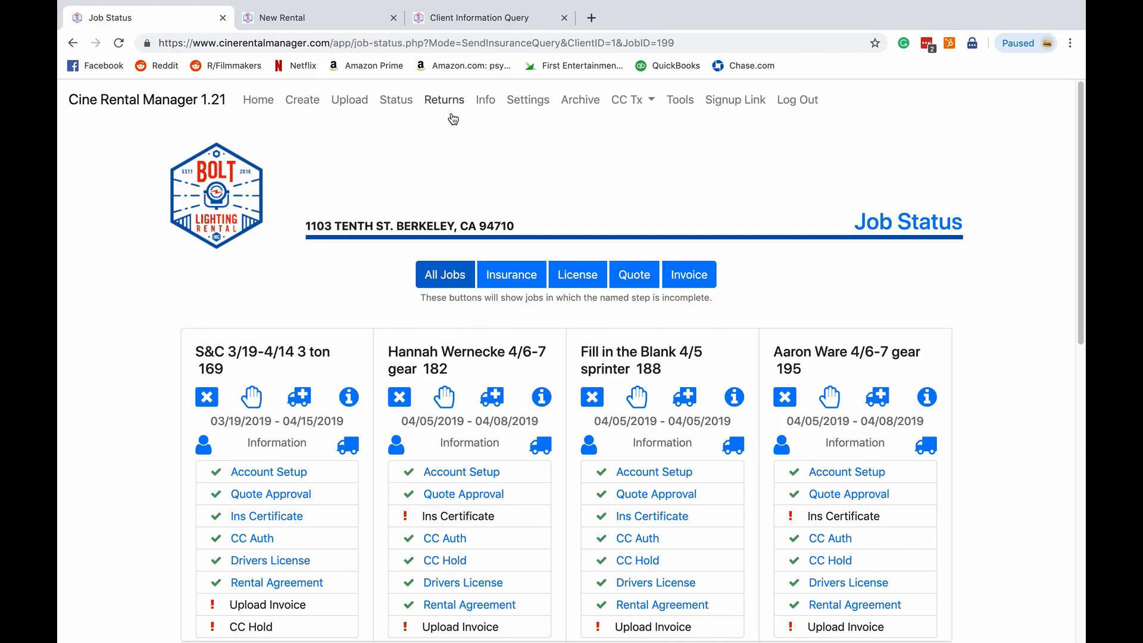
left_click(485, 100)
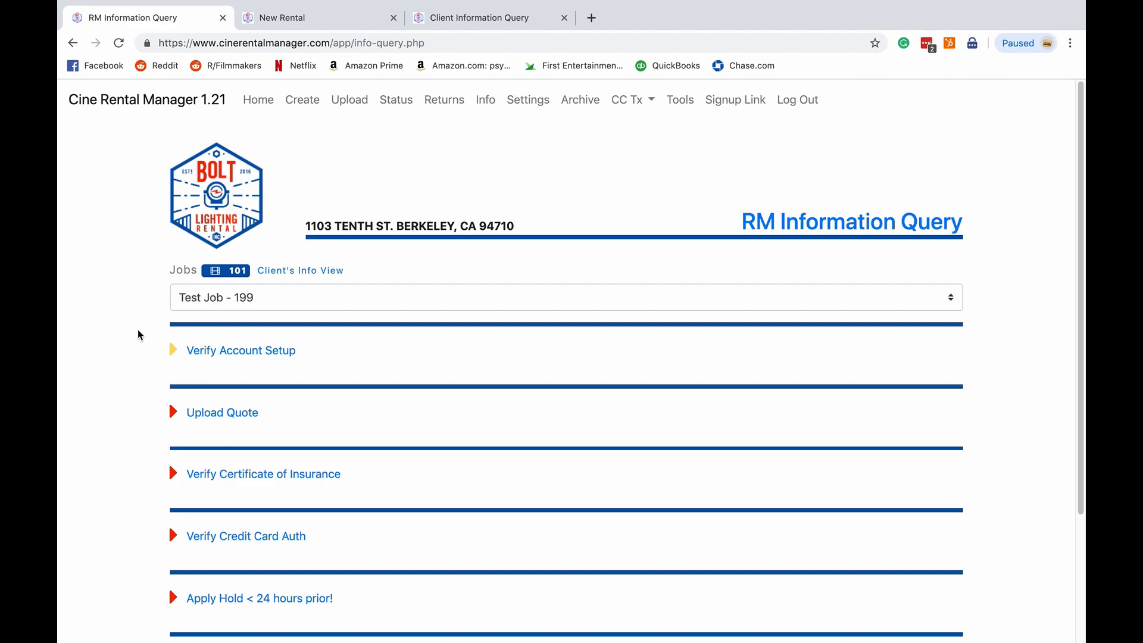
scroll(141, 332, "down", 1)
left_click(262, 322)
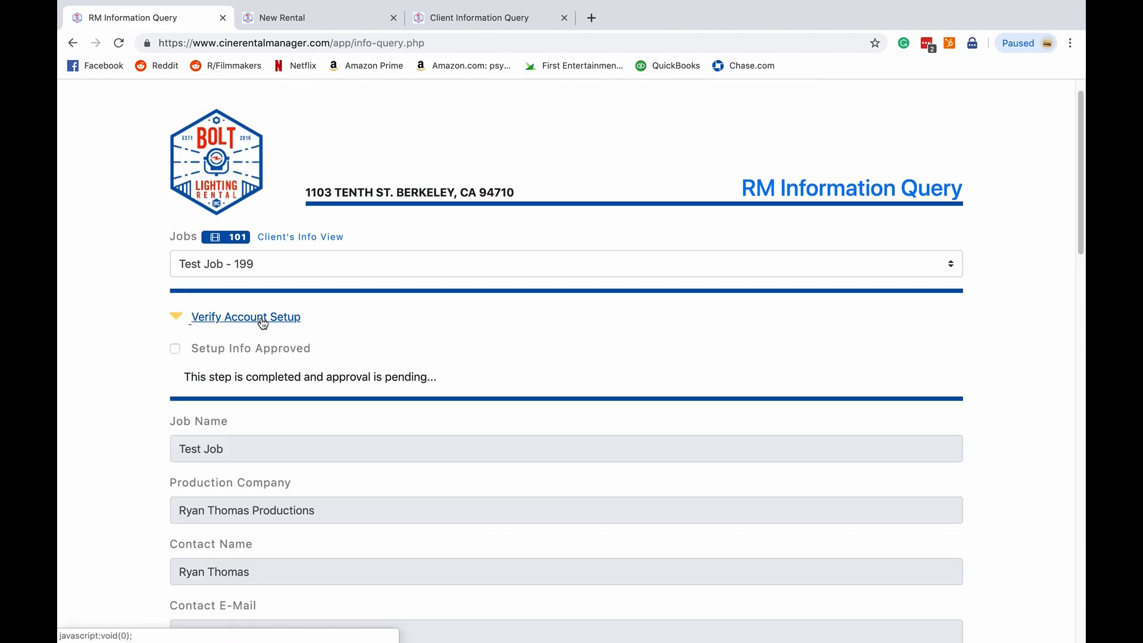
scroll(153, 351, "down", 10)
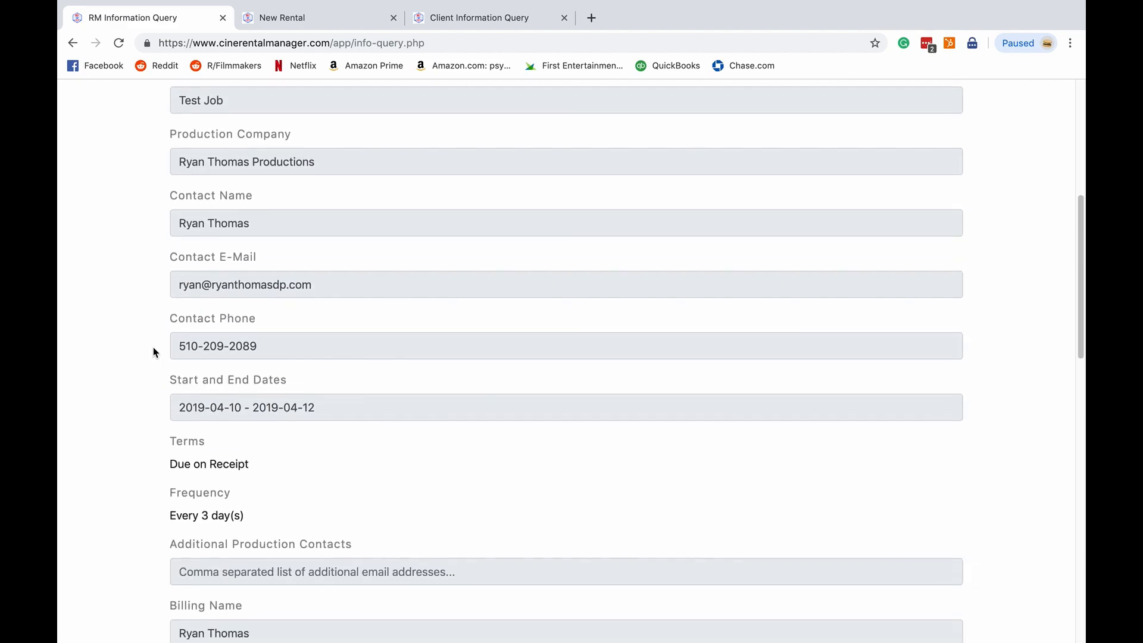
scroll(153, 351, "down", 3)
scroll(153, 351, "up", 4)
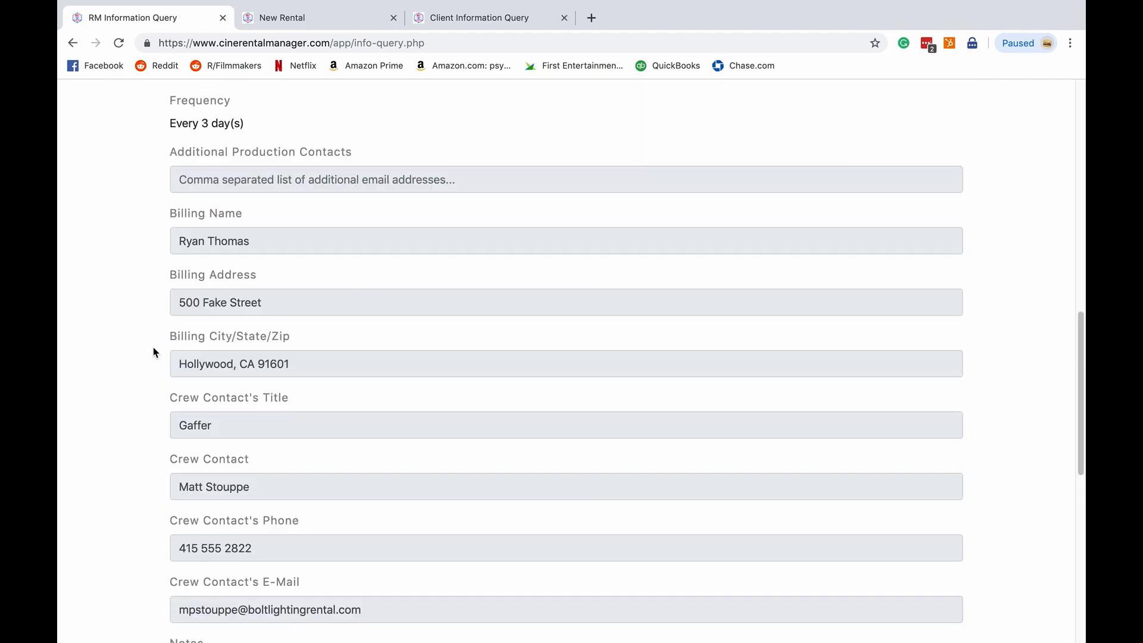
scroll(153, 348, "up", 7)
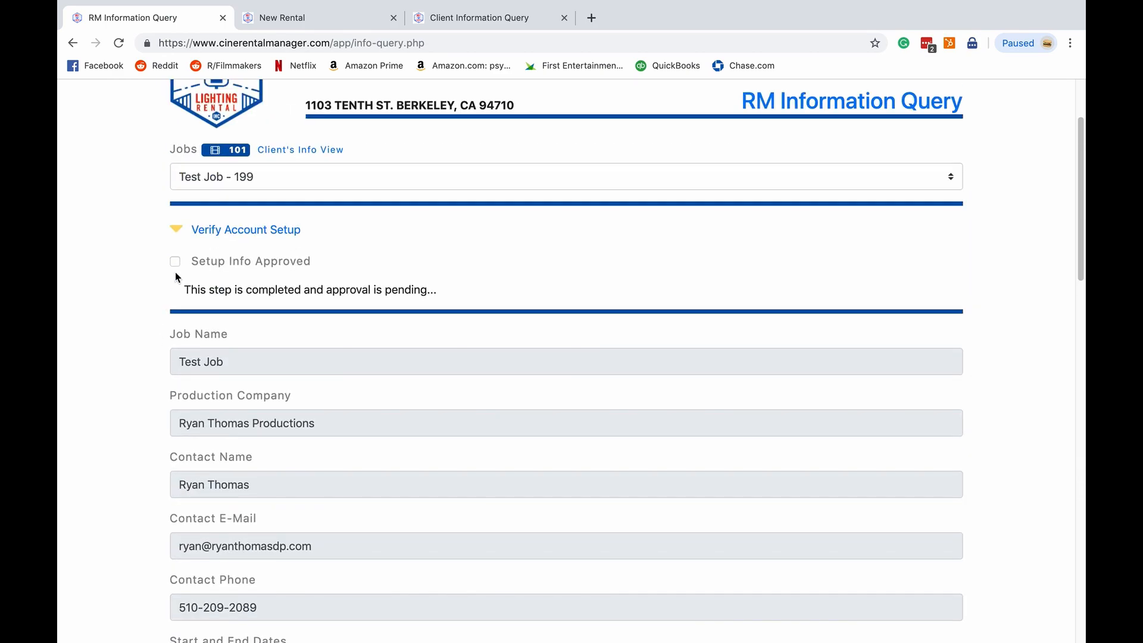
left_click(175, 262)
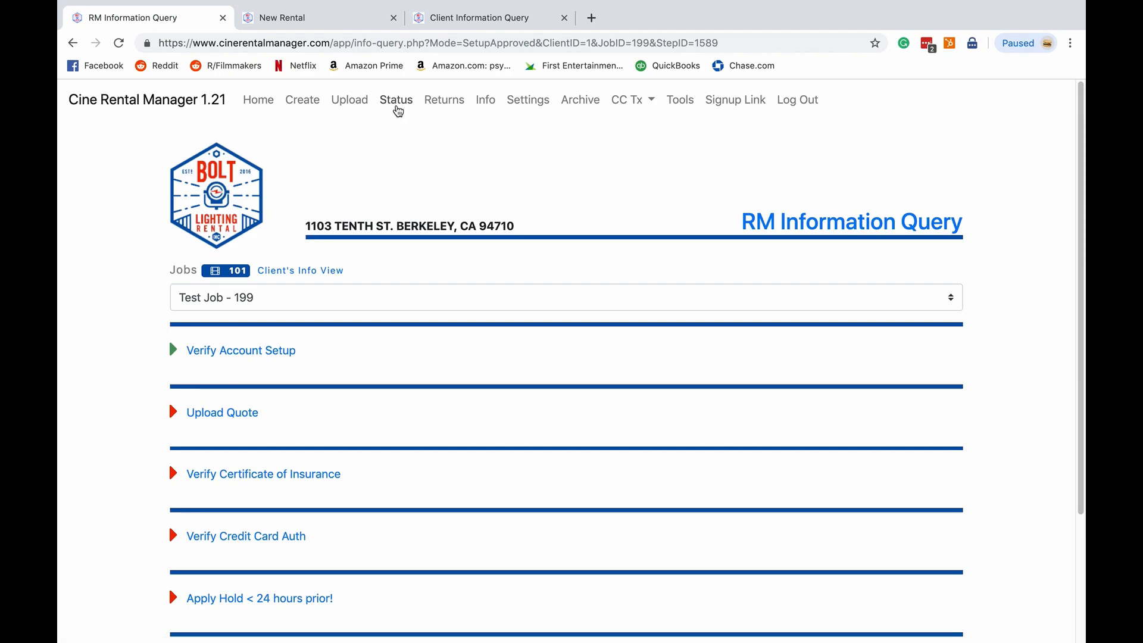
- Open the Job Status page and examine the Test Job 199 card's step checklist
left_click(397, 108)
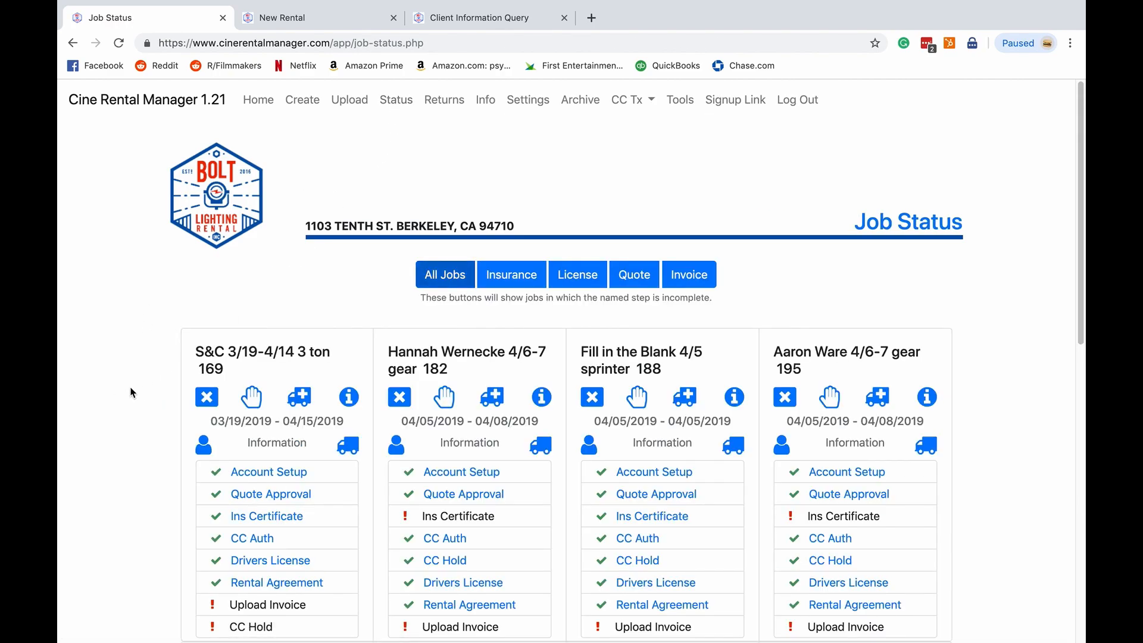
scroll(145, 391, "down", 4)
scroll(145, 391, "down", 2)
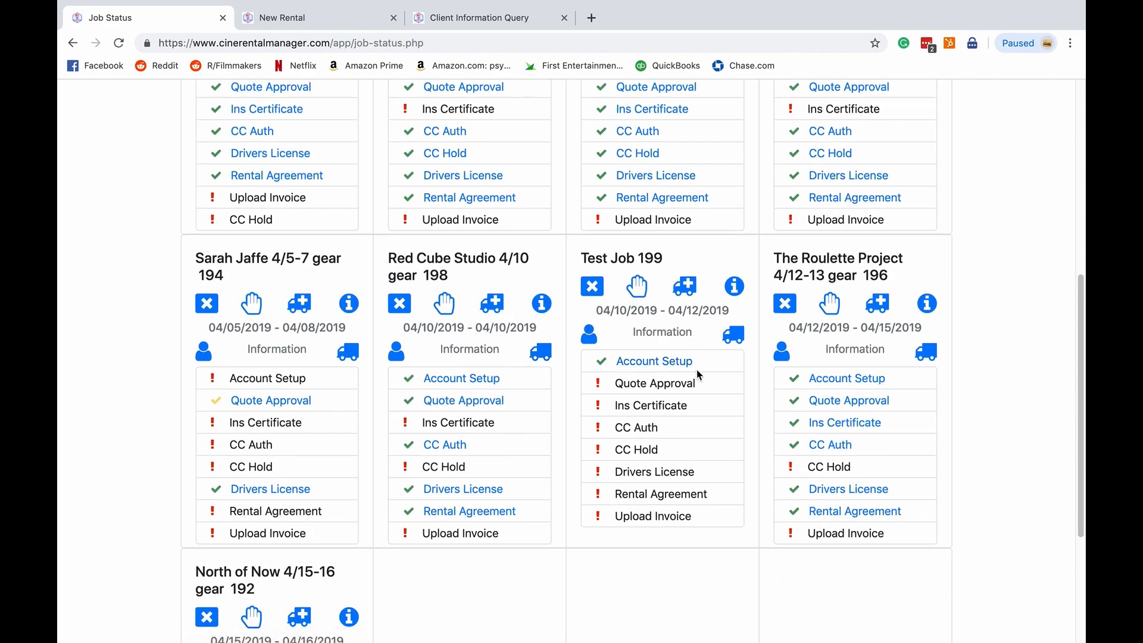
- Reload the client information page in its tab and dismiss the dialog that appears
left_click(469, 18)
left_click(445, 43)
key("Return")
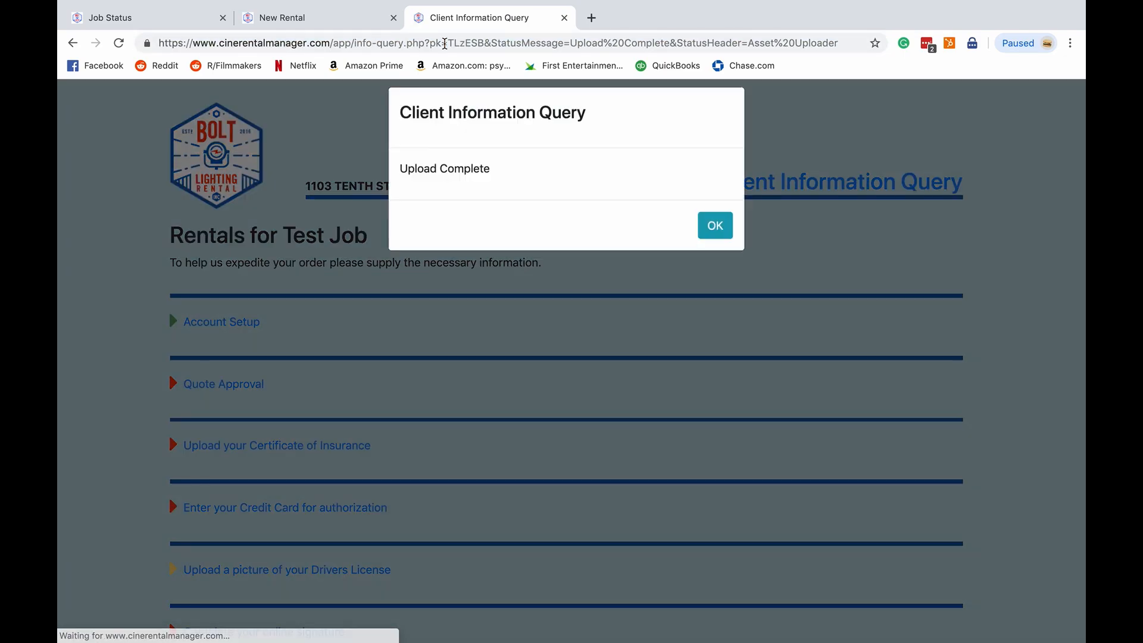
left_click(706, 236)
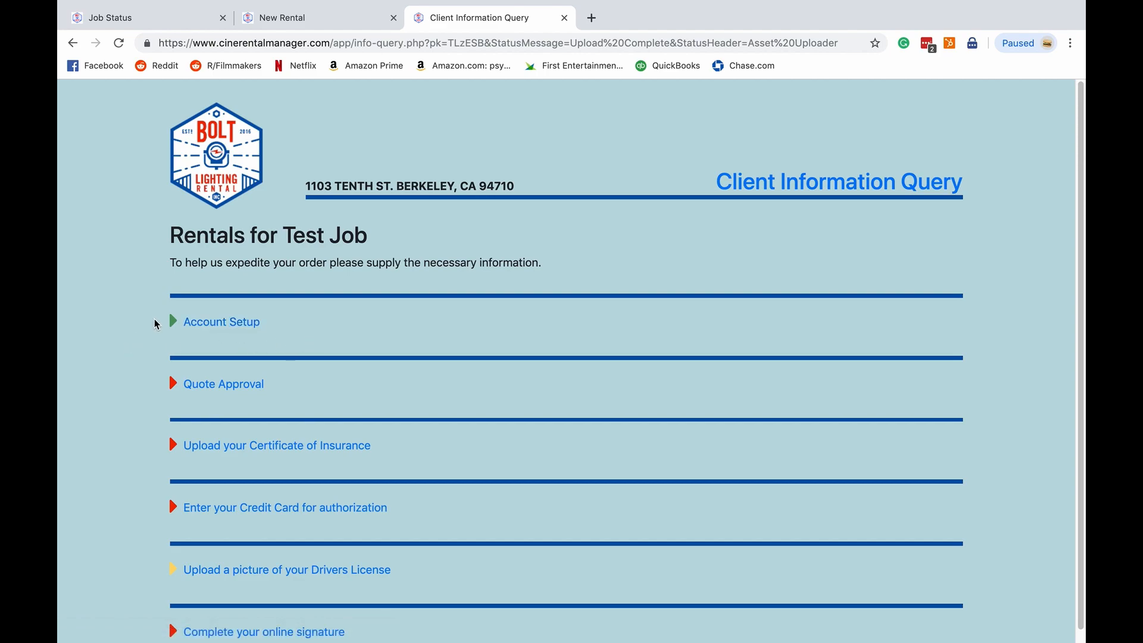
- Expand the Quote Approval section on the client information page
scroll(162, 329, "down", 1)
left_click(219, 374)
left_click(219, 374)
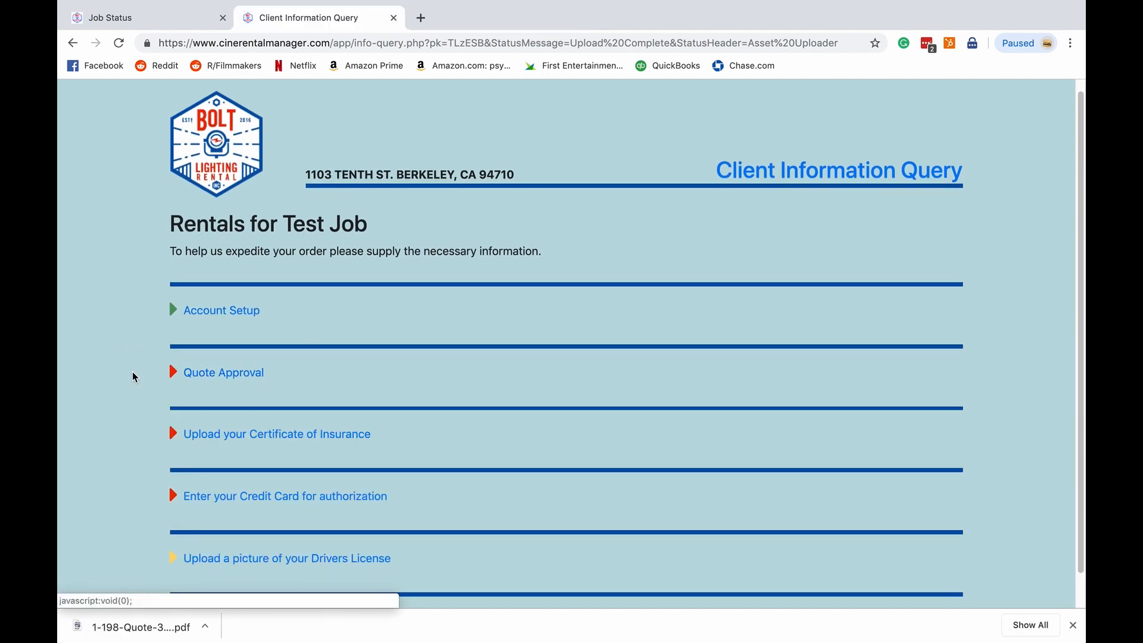
left_click(220, 374)
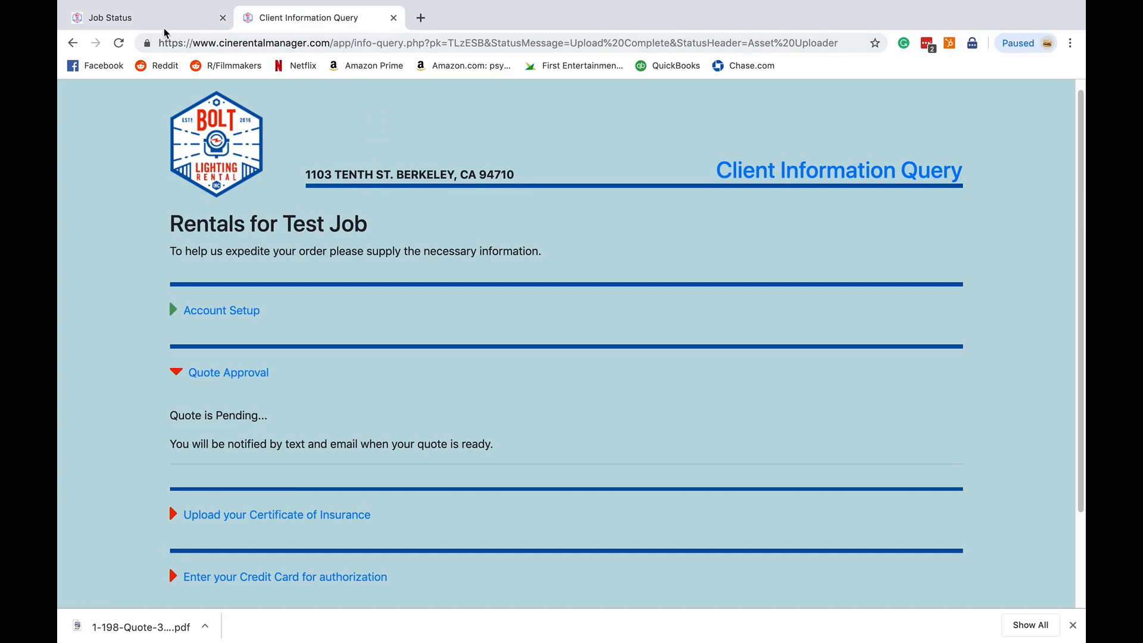
- Open the Image Uploader in the manager tab, choose the Quote document type, and select Test Job - 199
left_click(177, 20)
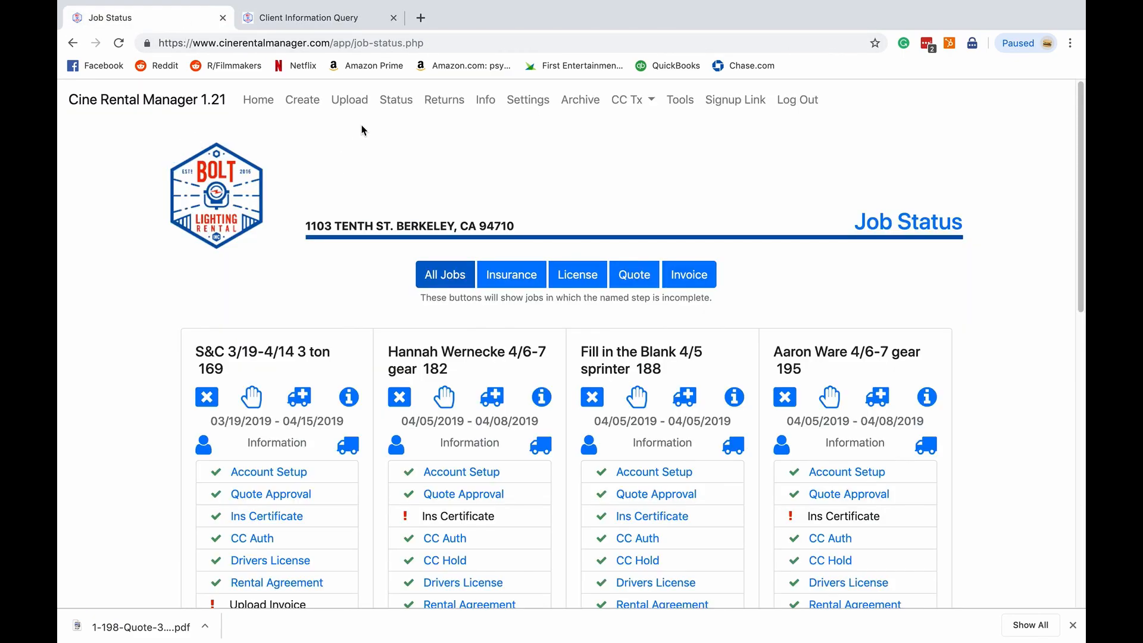
left_click(349, 101)
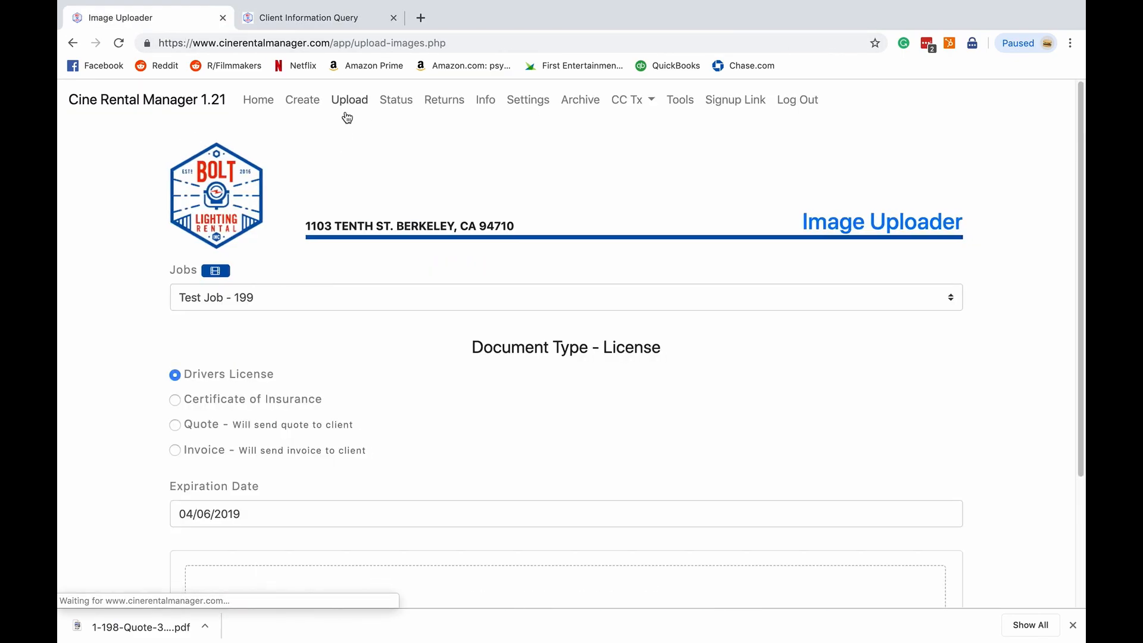
scroll(138, 331, "down", 1)
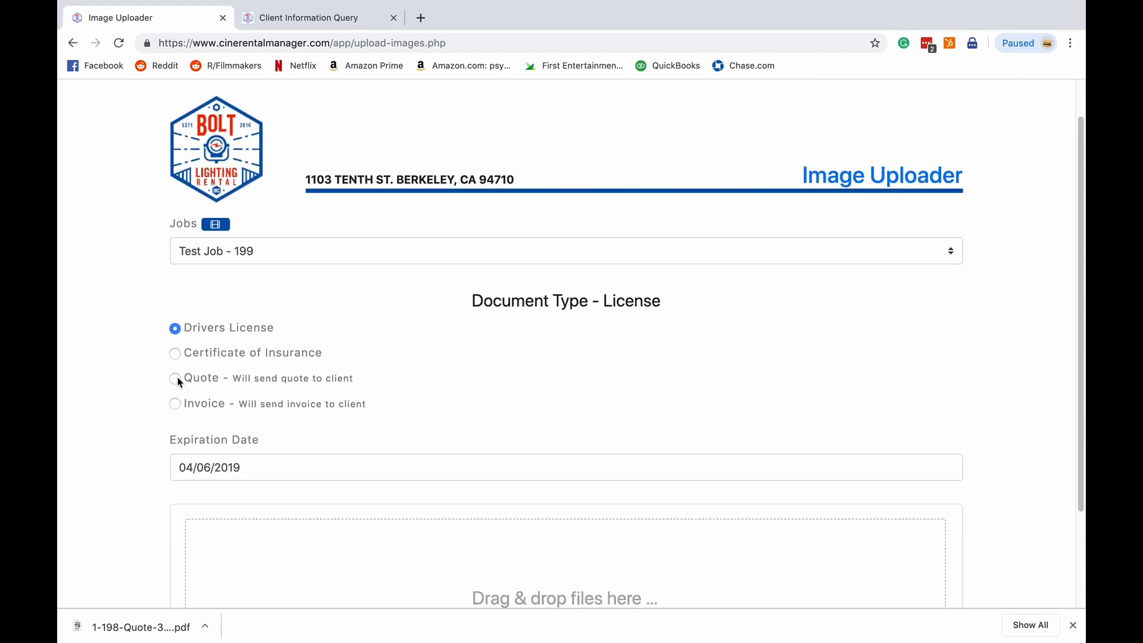
left_click(177, 379)
left_click(247, 250)
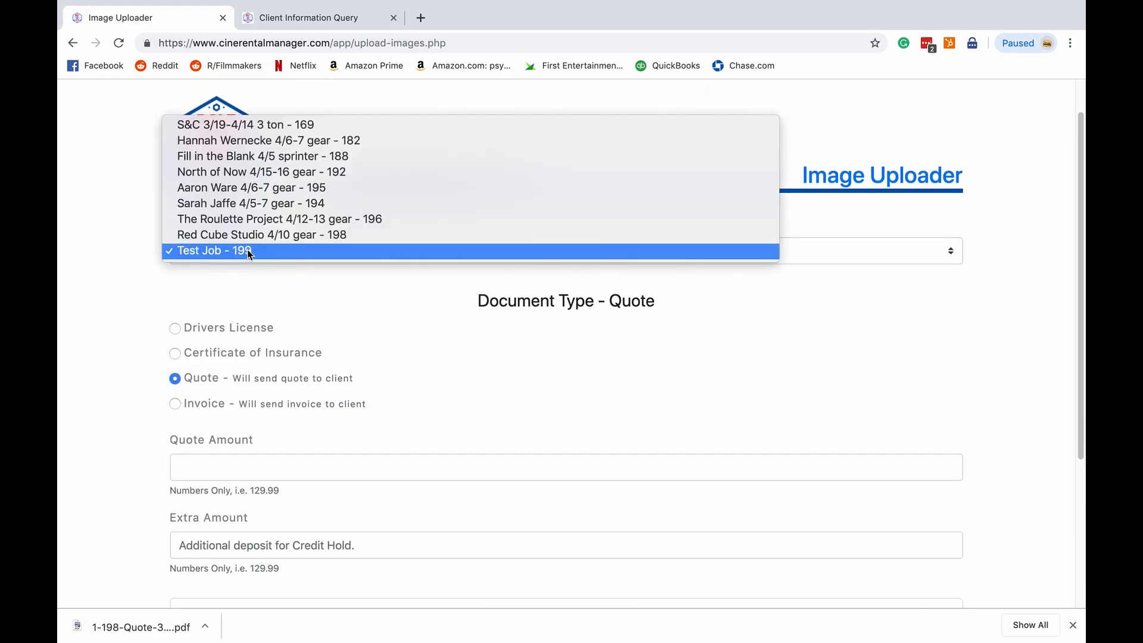
left_click(248, 249)
- Enter 1 as the Quote Amount and 1 as the Extra Amount for Test Job - 199
scroll(144, 318, "down", 2)
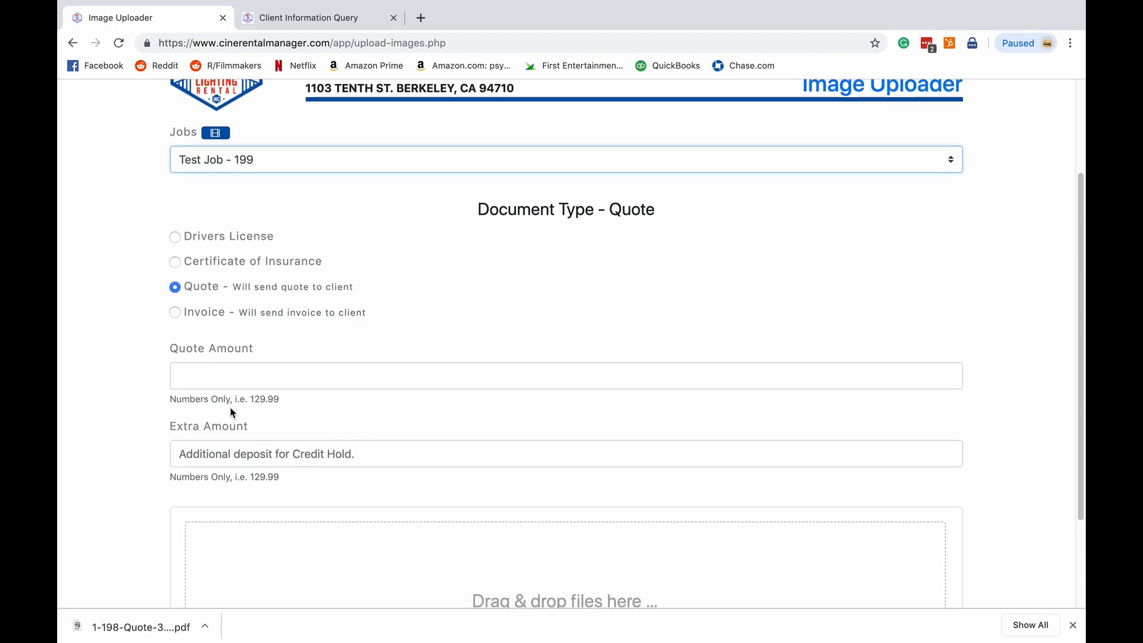
left_click(241, 374)
type("1")
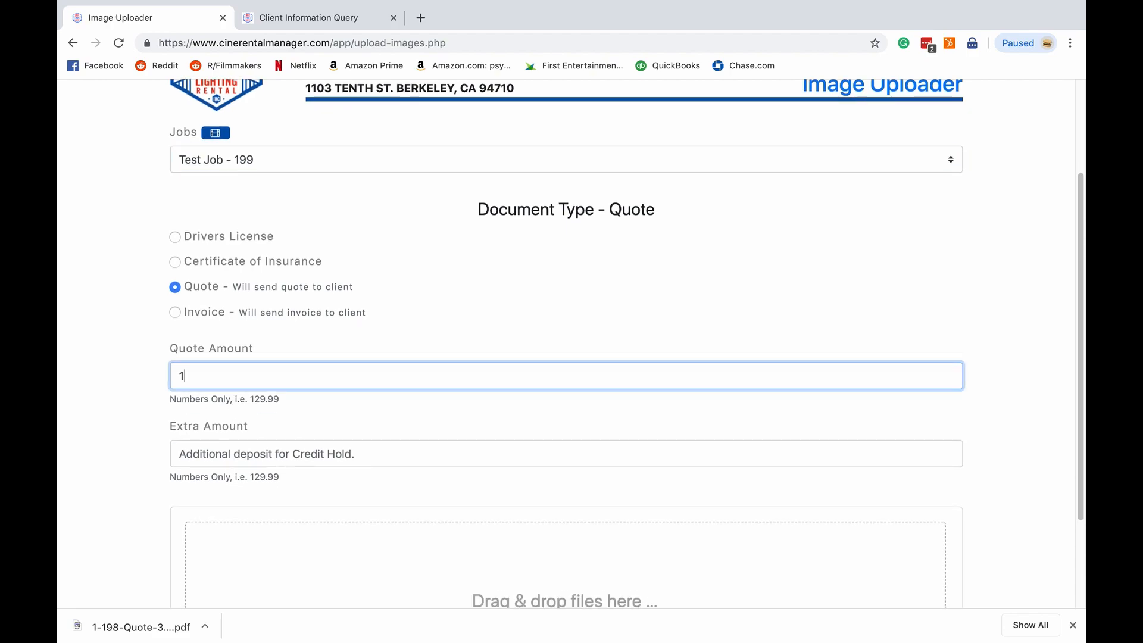
left_click(238, 453)
type("1")
left_click(118, 379)
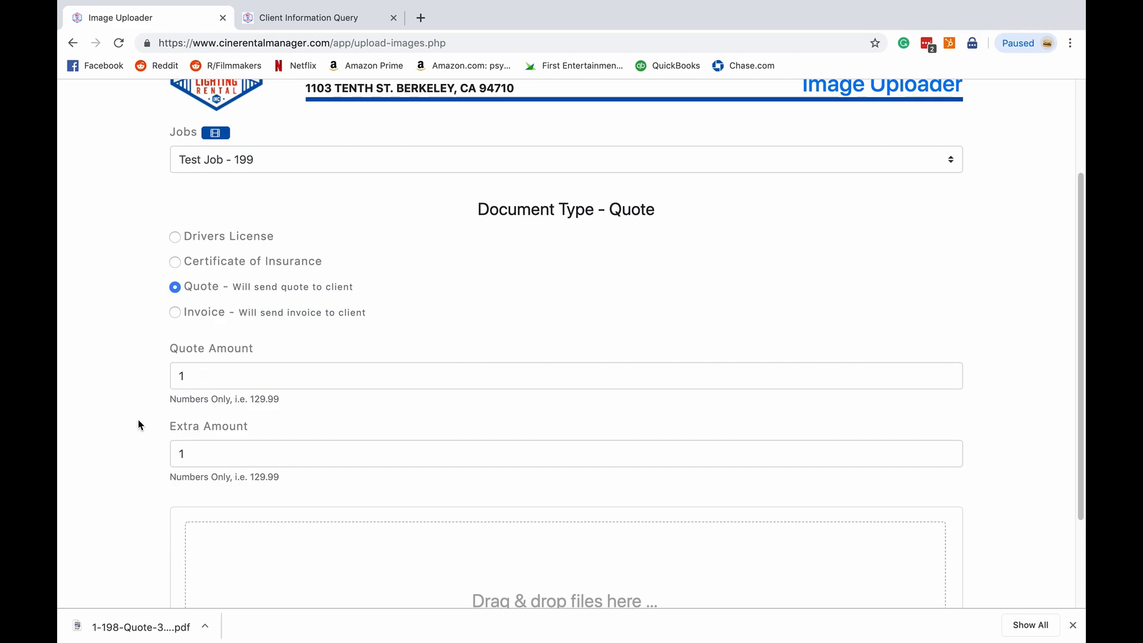
scroll(140, 426, "down", 2)
scroll(128, 388, "down", 1)
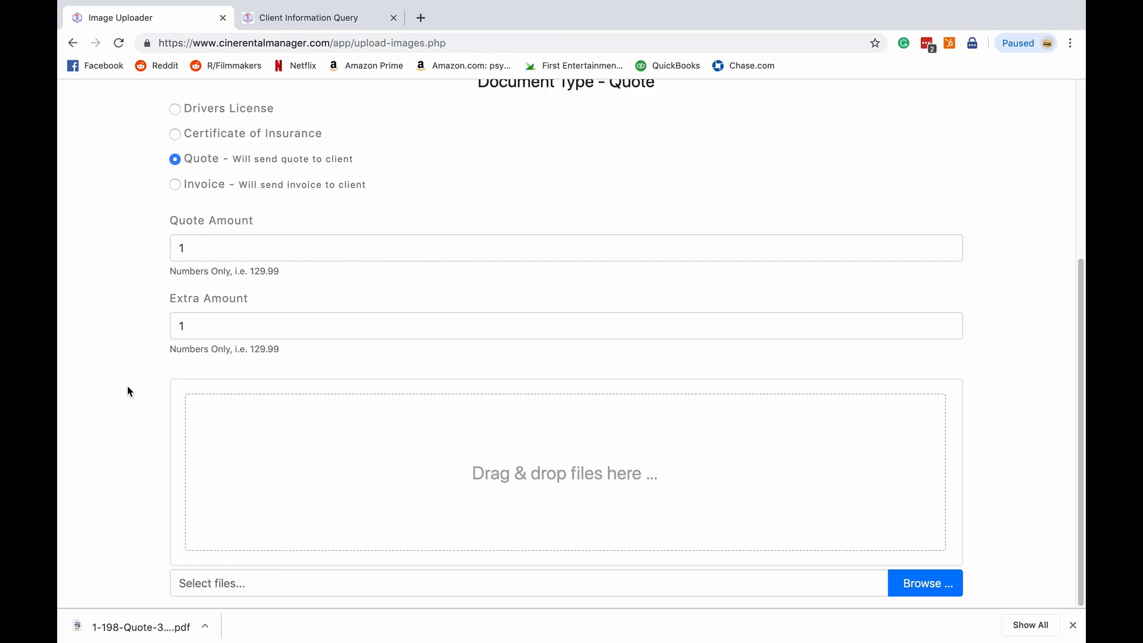
left_click(692, 635)
left_click_drag(695, 580, 498, 490)
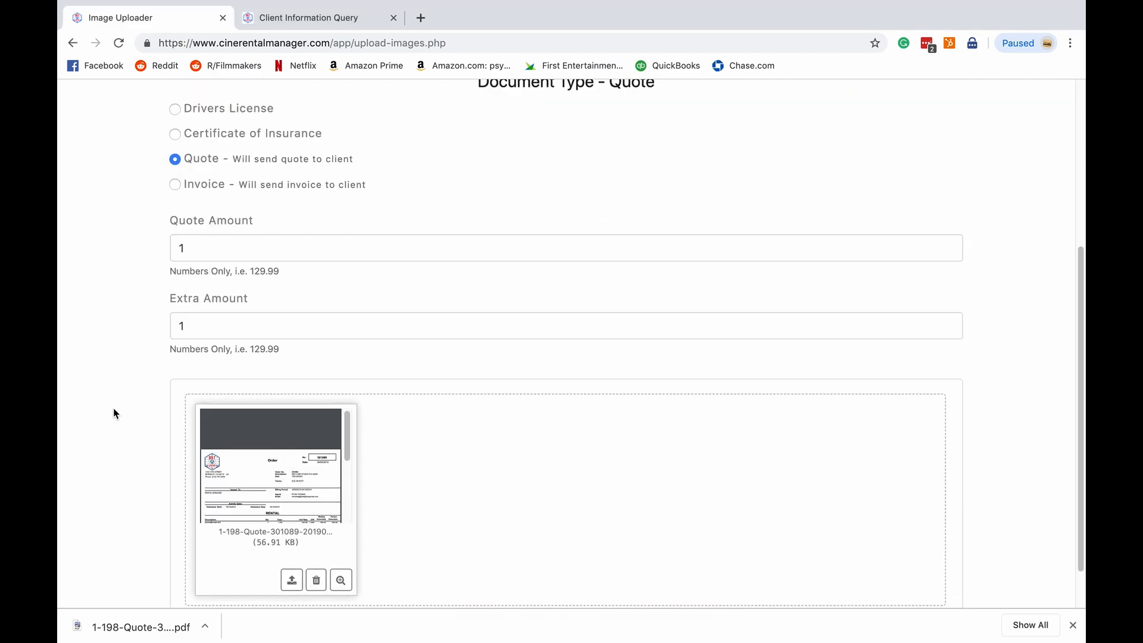
- Upload the quote file and dismiss the upload completion dialog
scroll(113, 408, "down", 1)
left_click(202, 305)
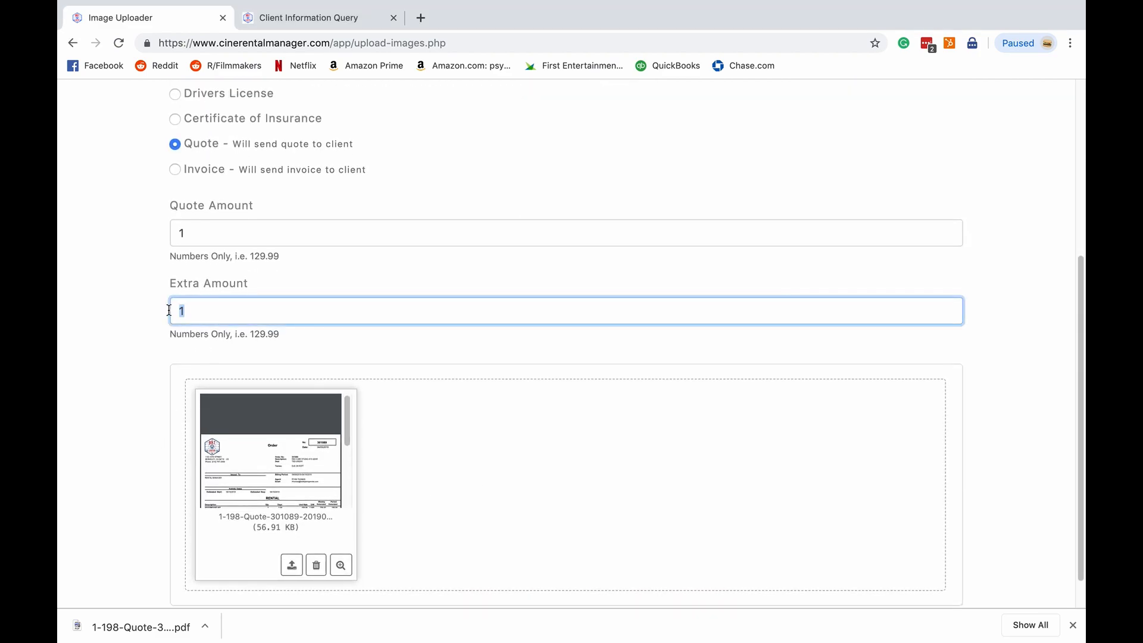
left_click(135, 313)
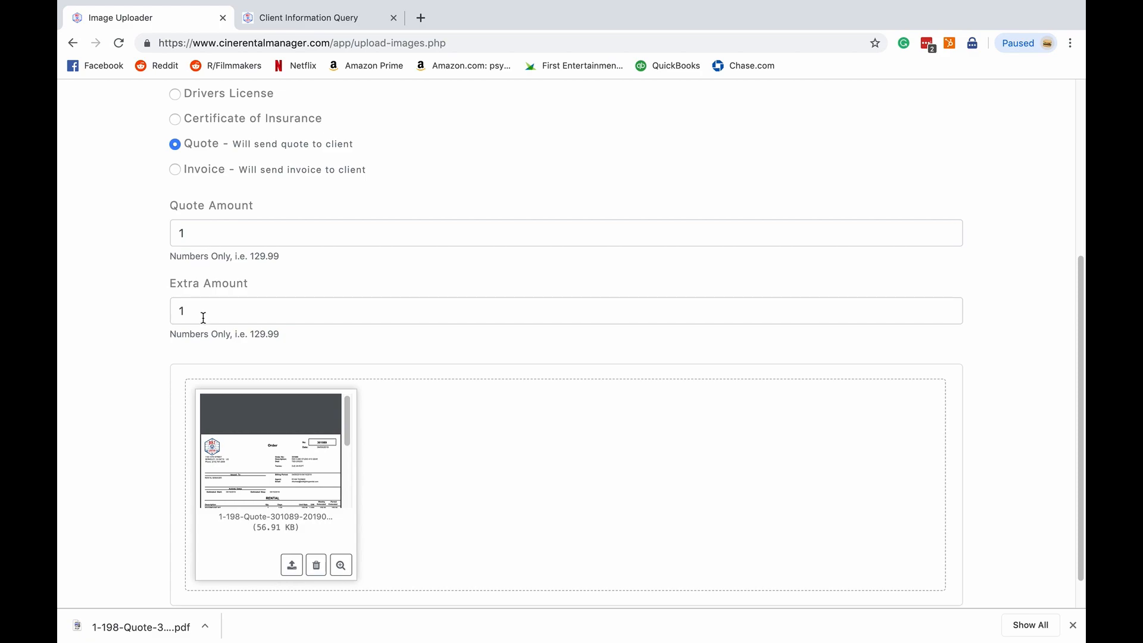
scroll(155, 316, "down", 1)
scroll(158, 317, "down", 1)
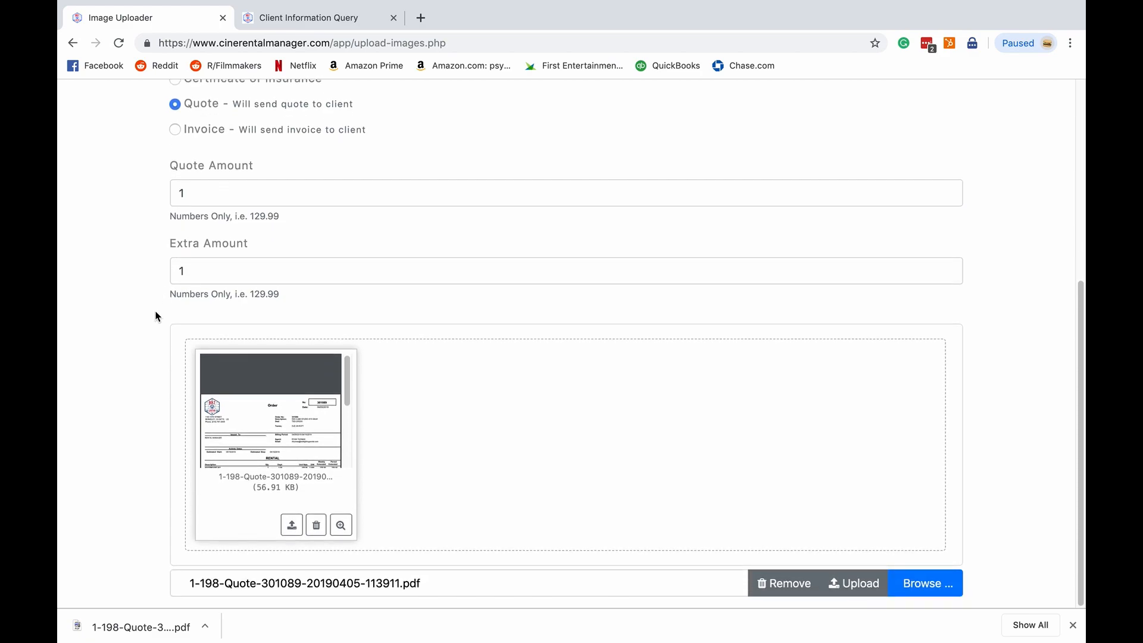
left_click(847, 584)
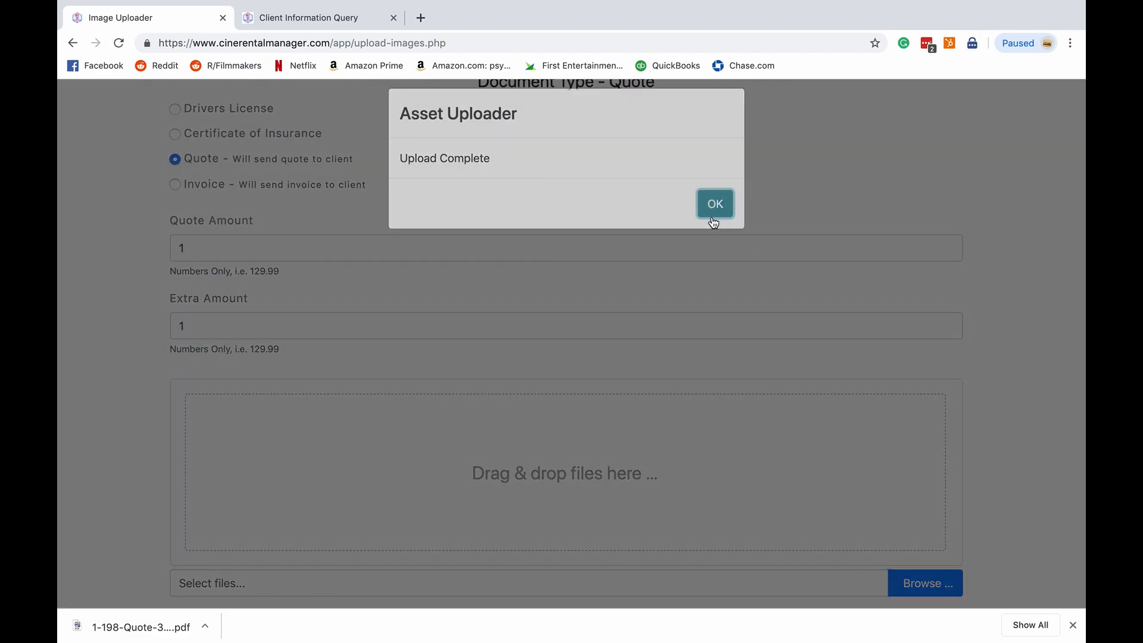
left_click(712, 216)
- Switch to the mail app, refresh the inbox, and open the Action Needed: Approve your Quote for Test Job email
scroll(149, 292, "up", 10)
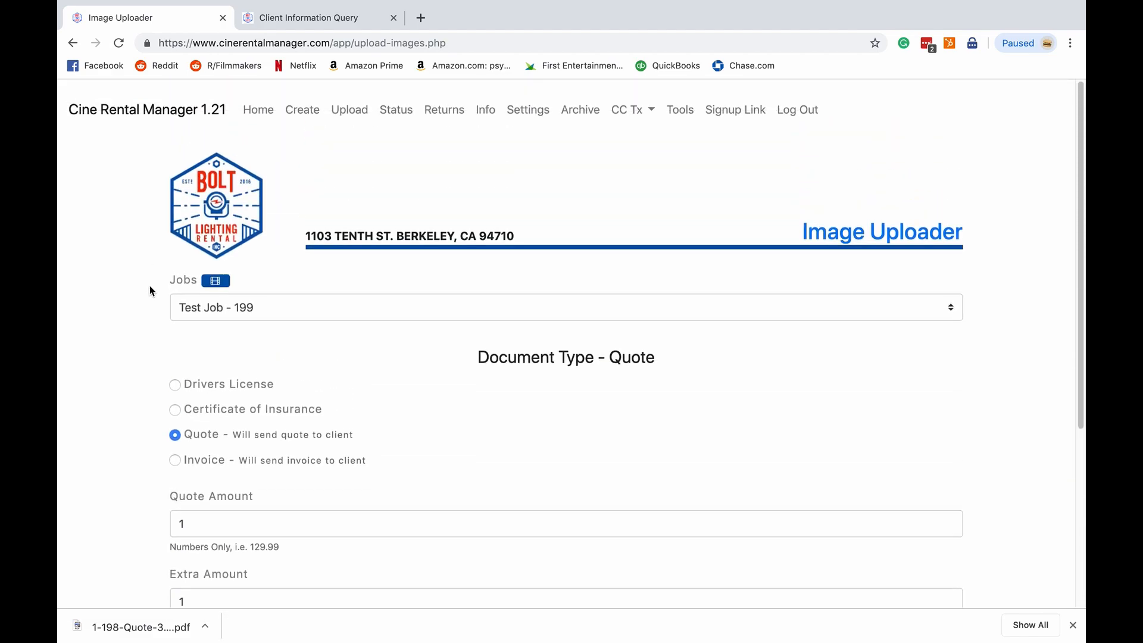
key("ctrl+Left")
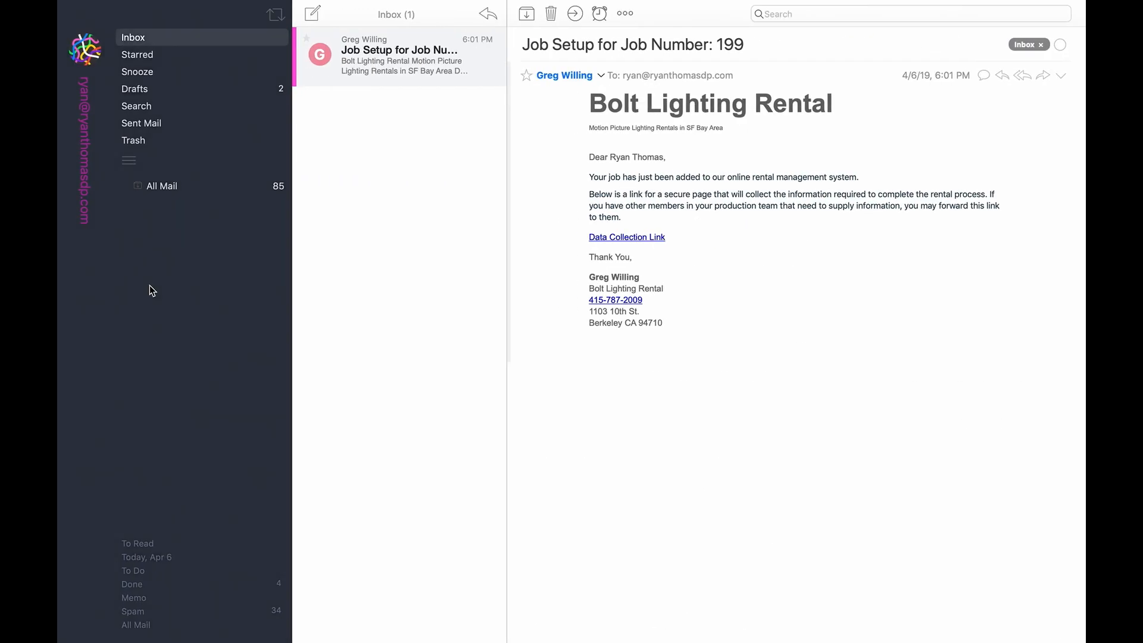
left_click(340, 208)
left_click(277, 20)
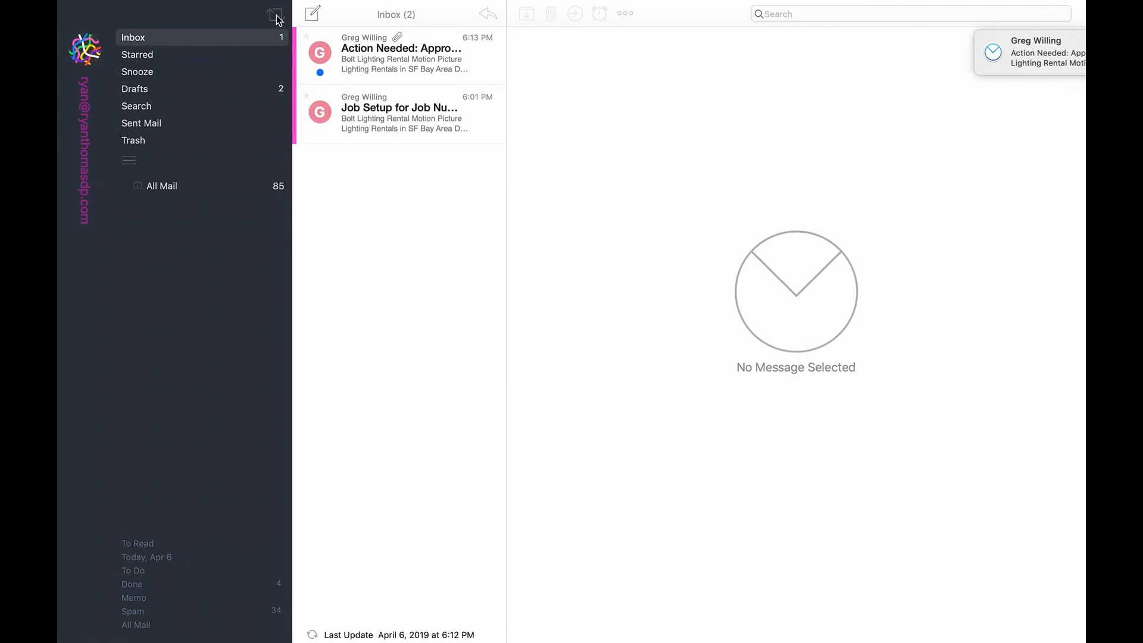
left_click(404, 59)
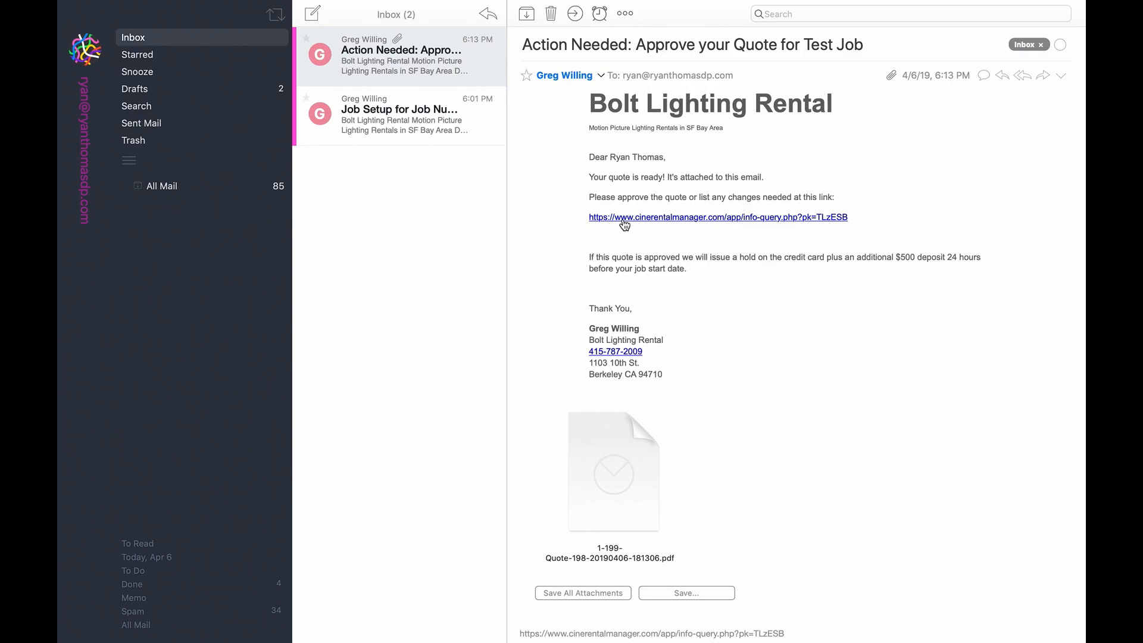
- Open the quote approval link from the email and preview the attached 1-199 quote PDF
left_click(678, 218)
key("ctrl+Left")
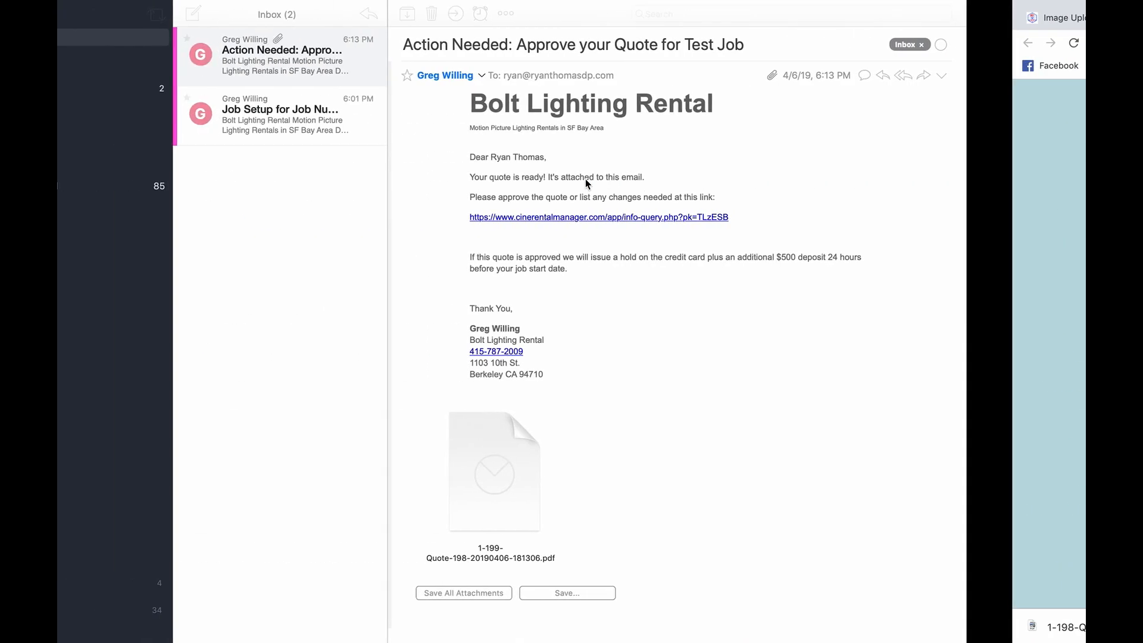
double_click(613, 517)
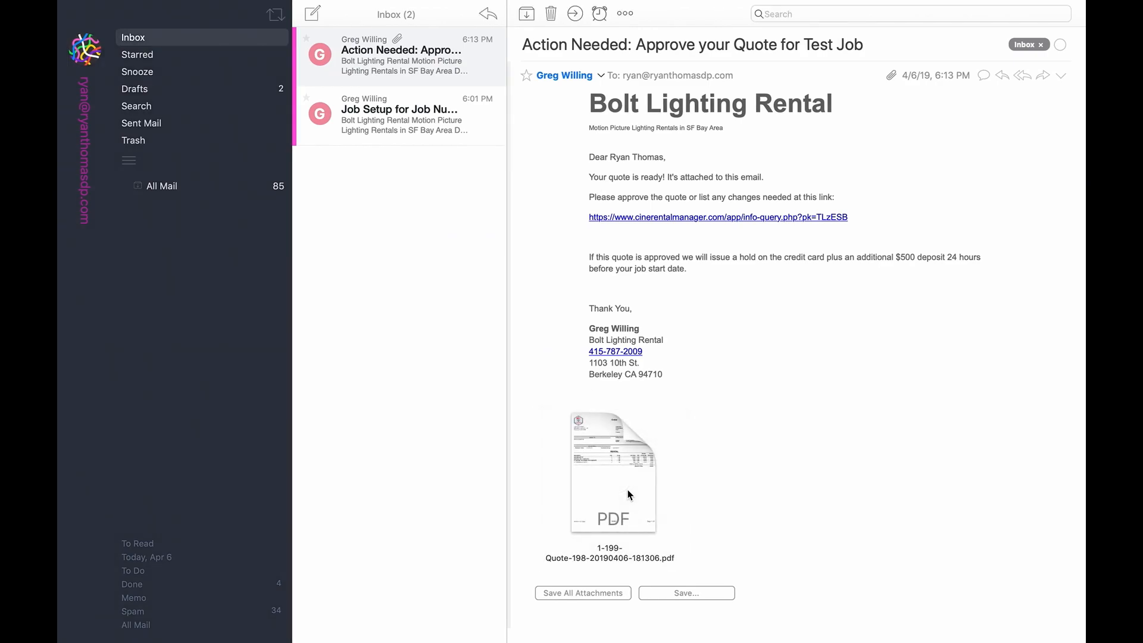
key("space")
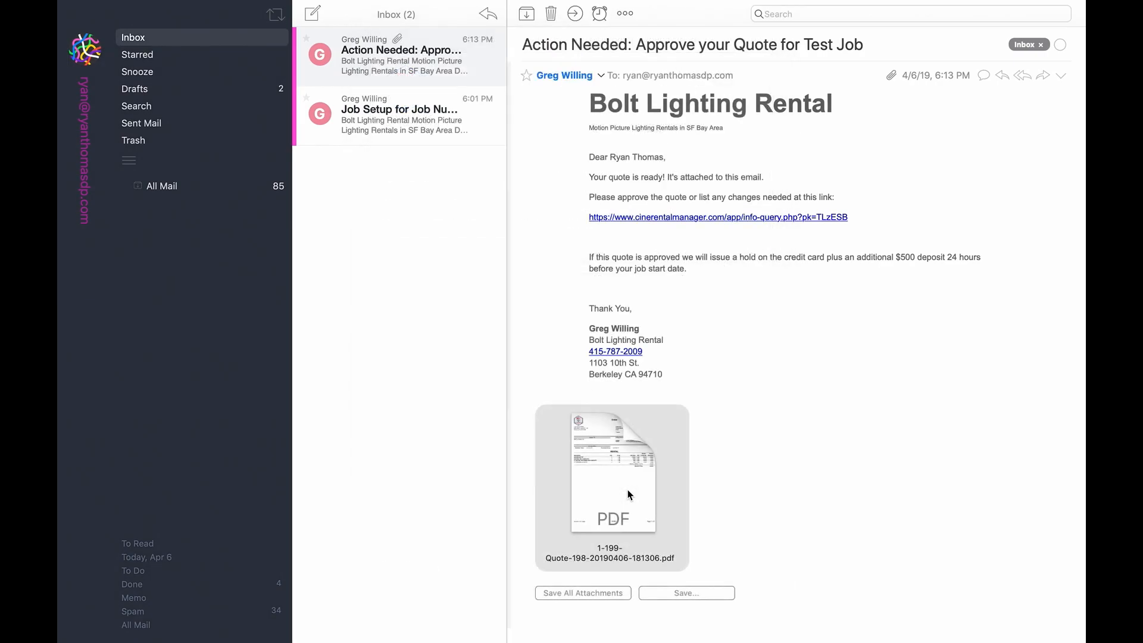
- Expand Quote Approval in the newly opened client information tab and view Quote 1 from its history
key("ctrl+Right")
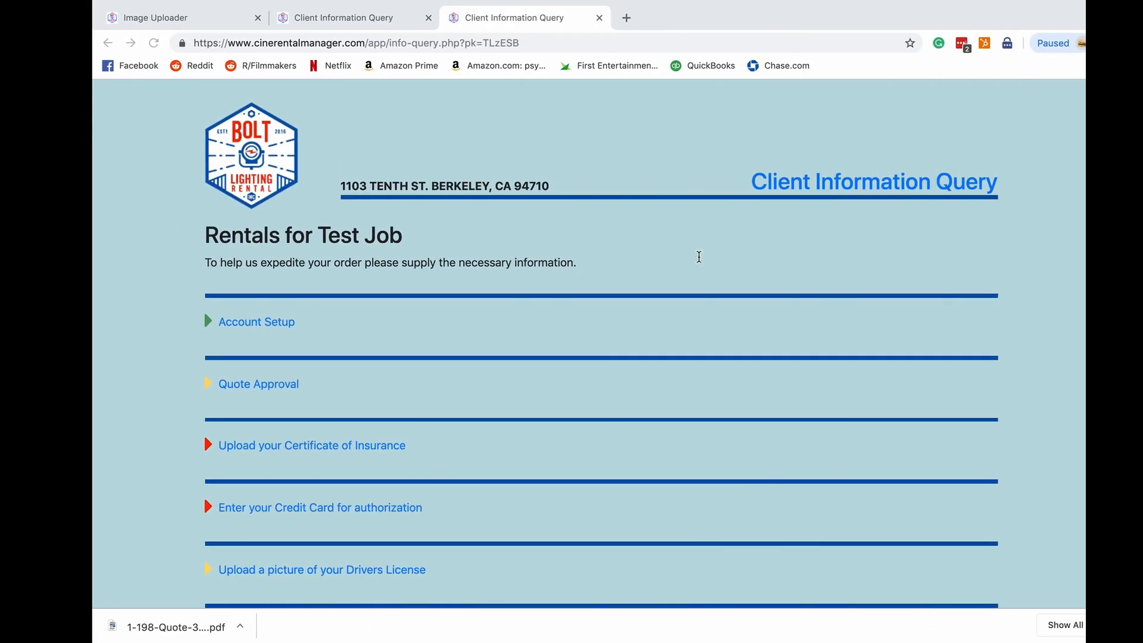
left_click(214, 386)
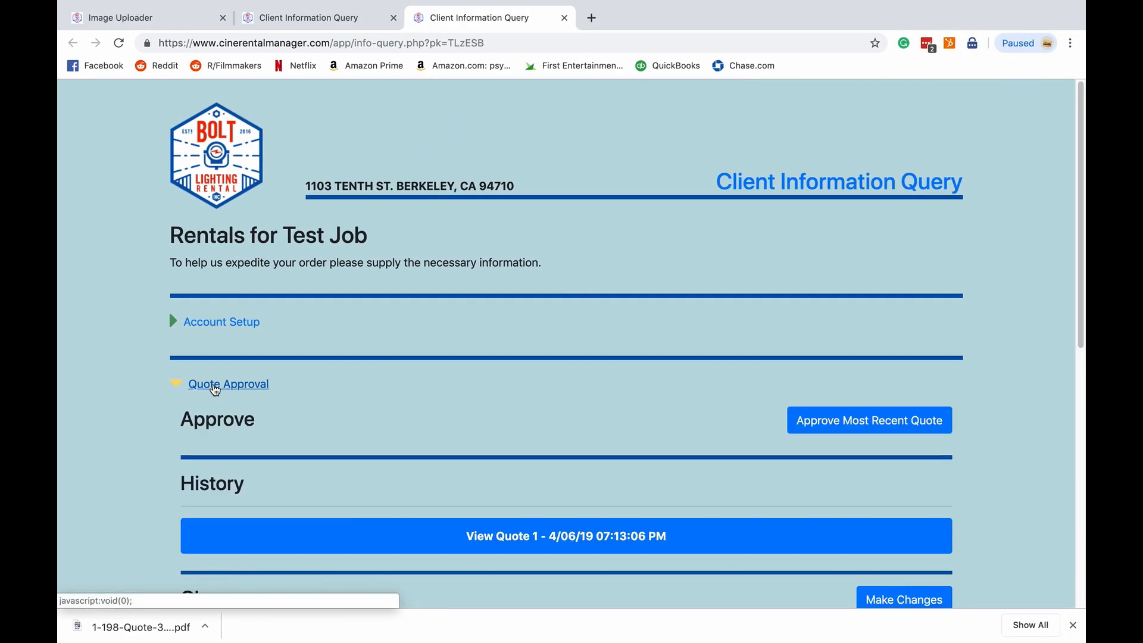
scroll(143, 398, "down", 5)
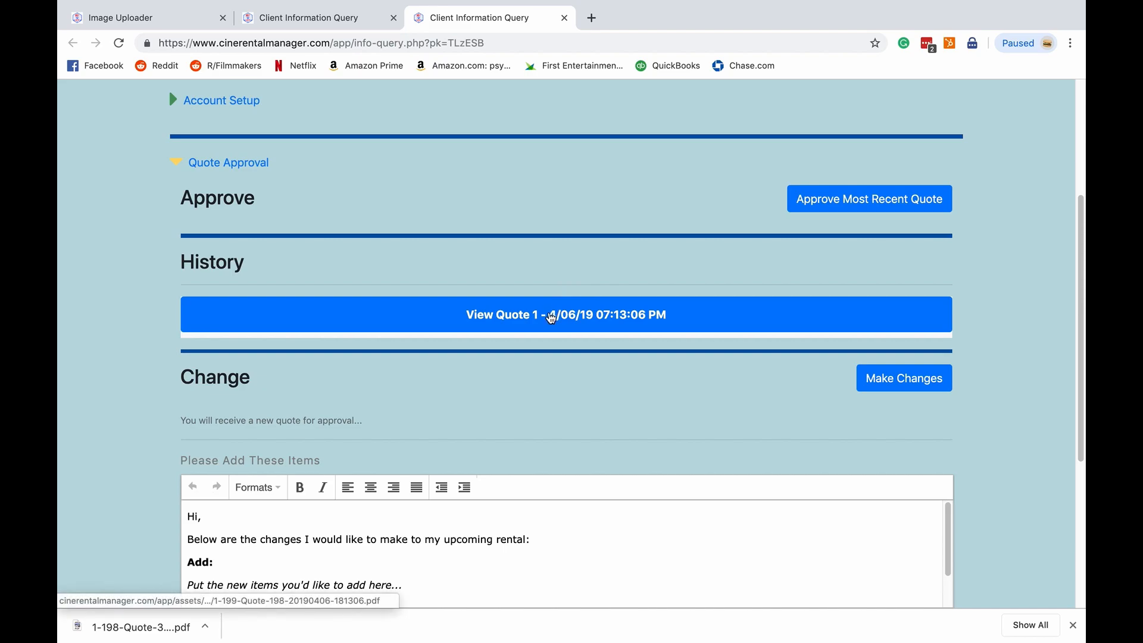
left_click(551, 318)
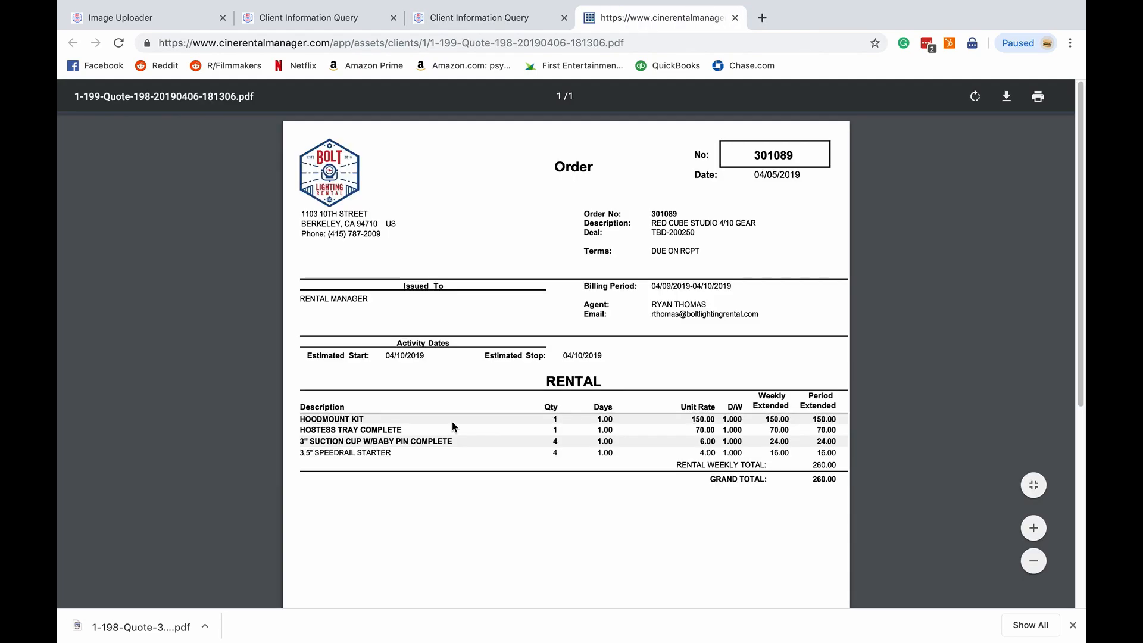
key("super+w")
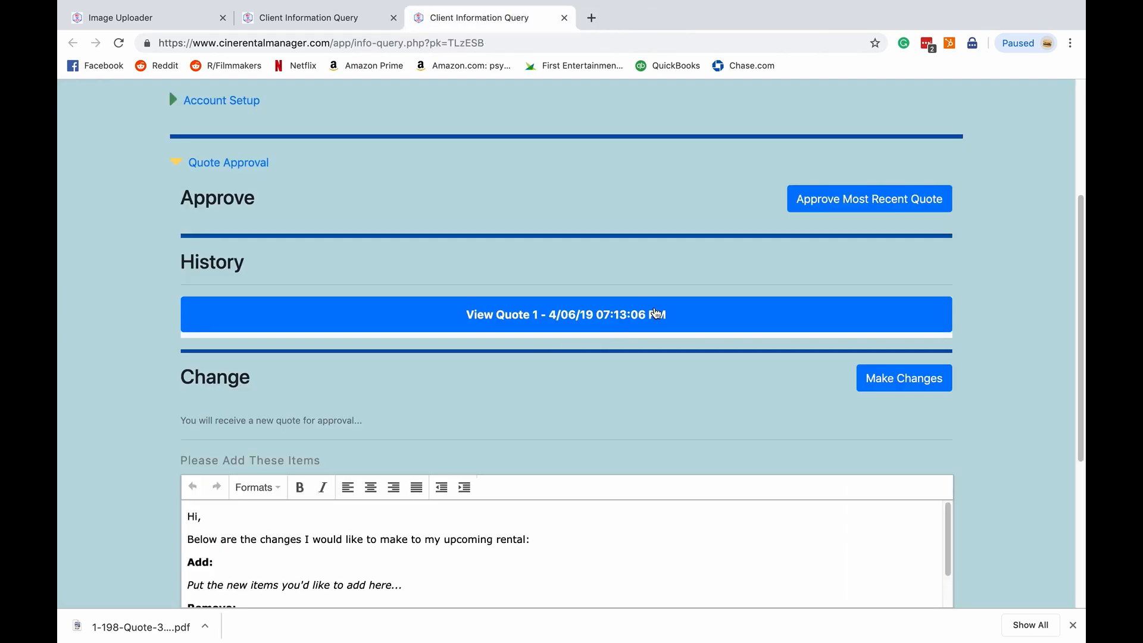
- Examine the Change section's request editor with its Add and Remove item placeholders
scroll(515, 395, "down", 2)
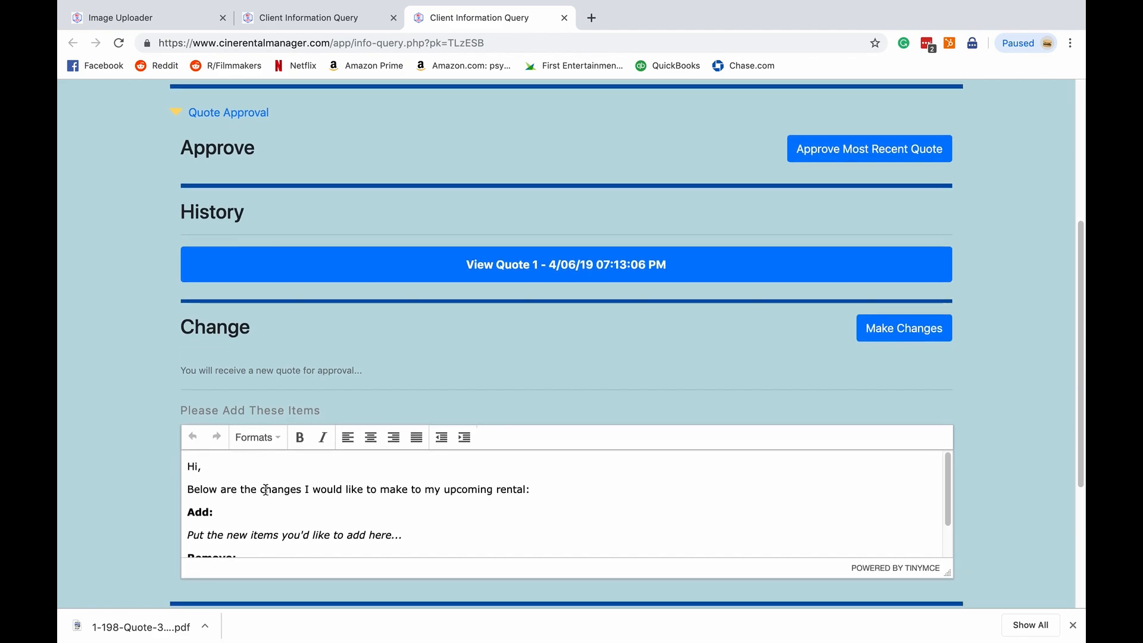
scroll(266, 489, "down", 2)
scroll(266, 489, "up", 2)
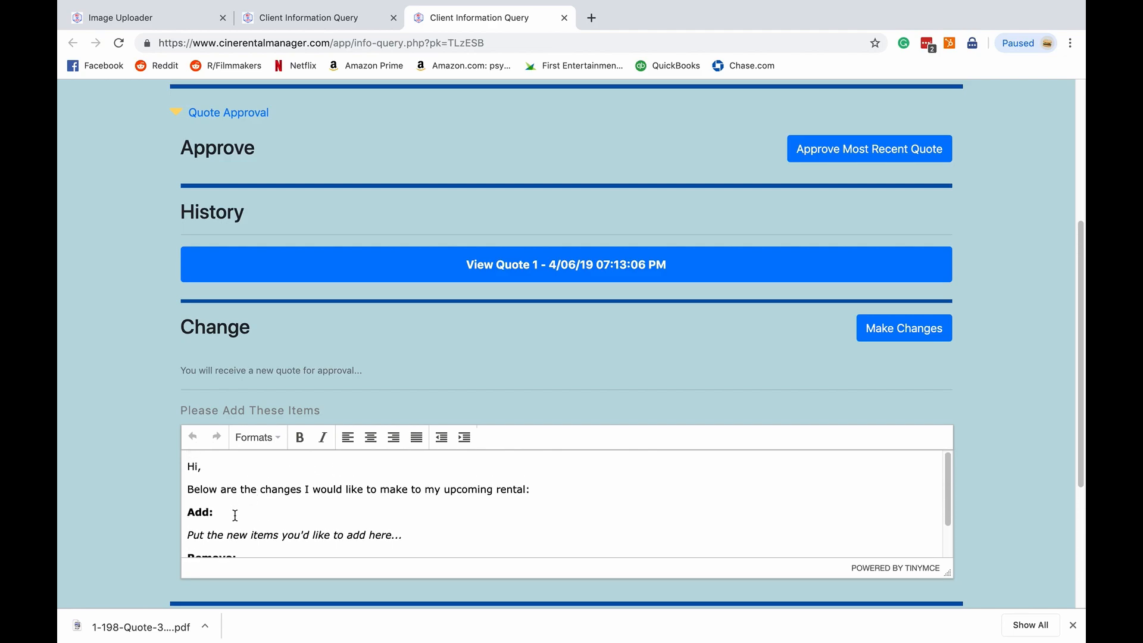
scroll(236, 513, "down", 2)
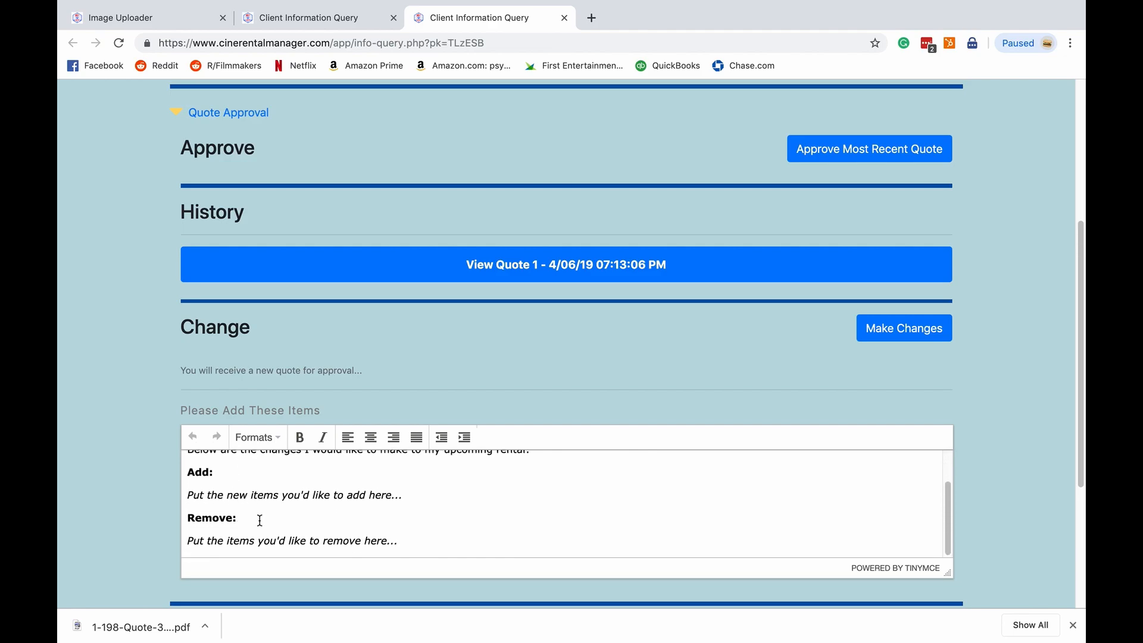
scroll(257, 518, "up", 1)
scroll(257, 518, "up", 1)
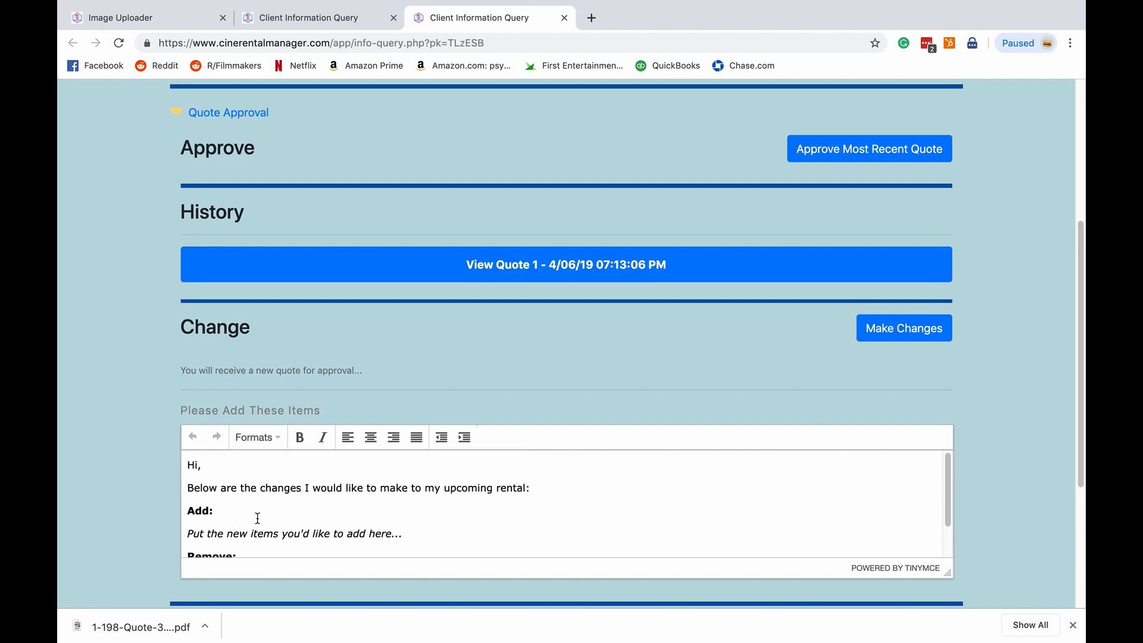
left_click(263, 505)
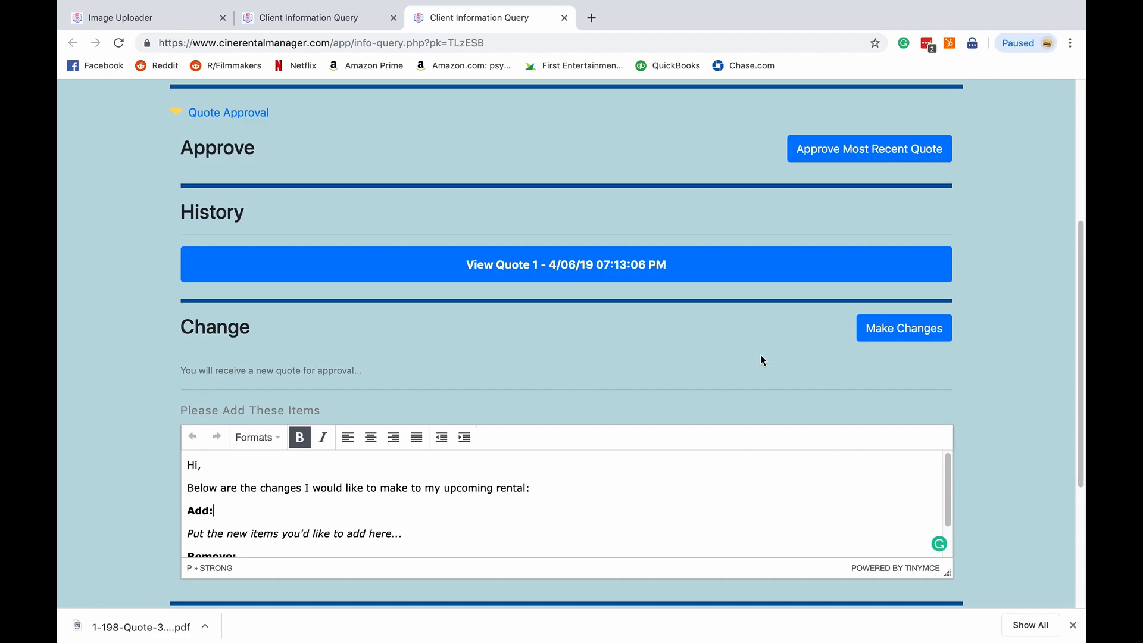
scroll(764, 351, "up", 2)
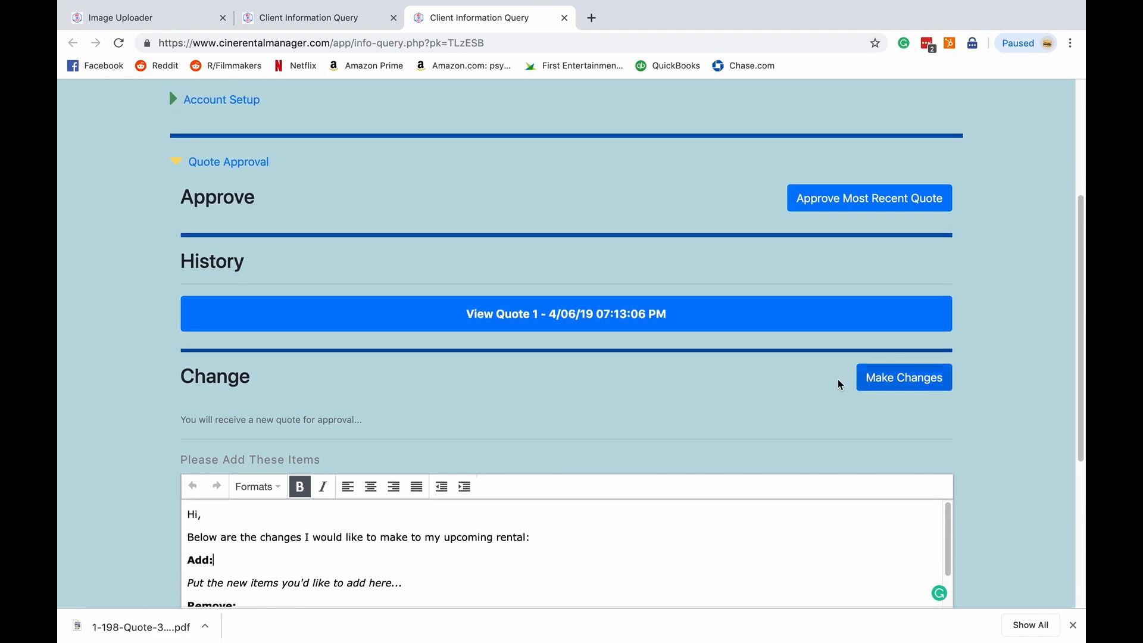
- Approve the most recent quote
left_click(881, 199)
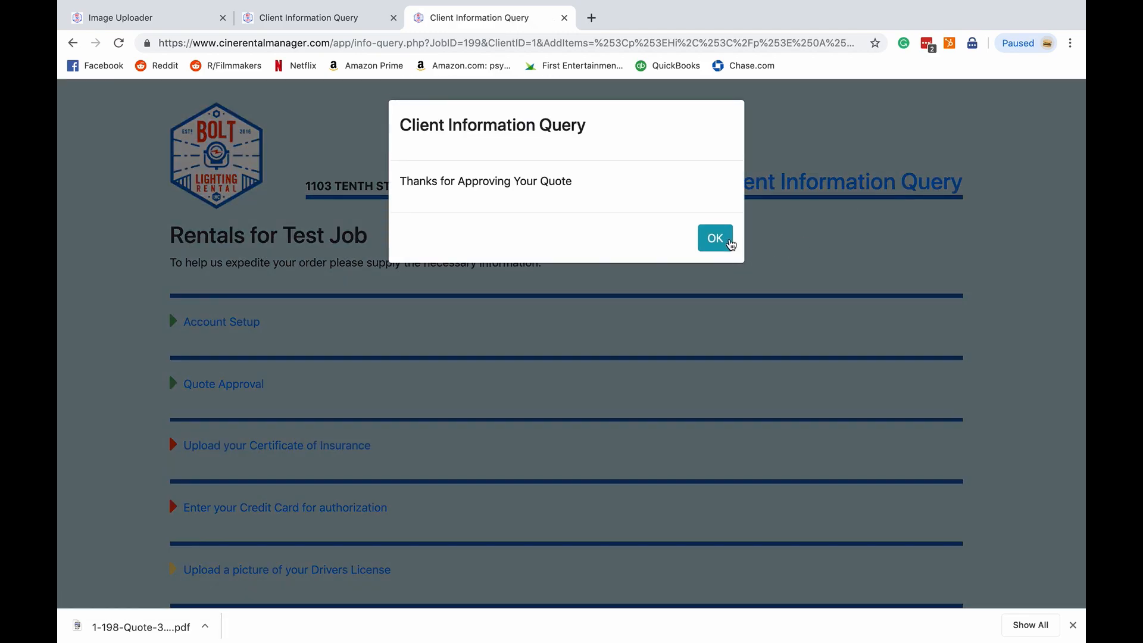
left_click(727, 243)
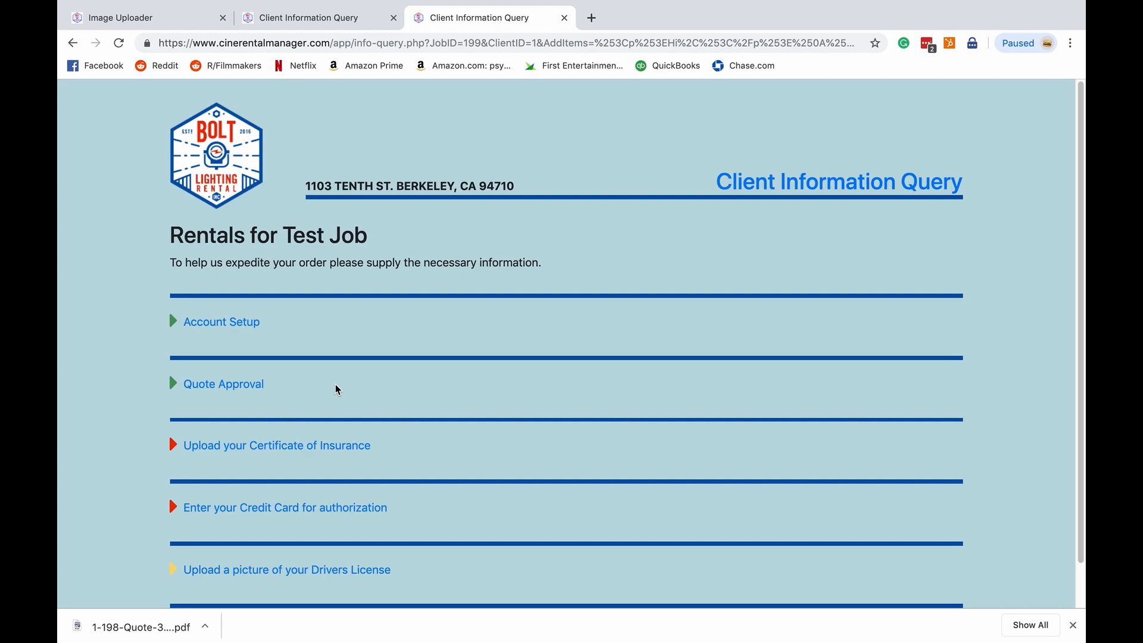
- Expand the Certificate of Insurance and online signature sections to review their remaining upload steps
scroll(115, 399, "down", 2)
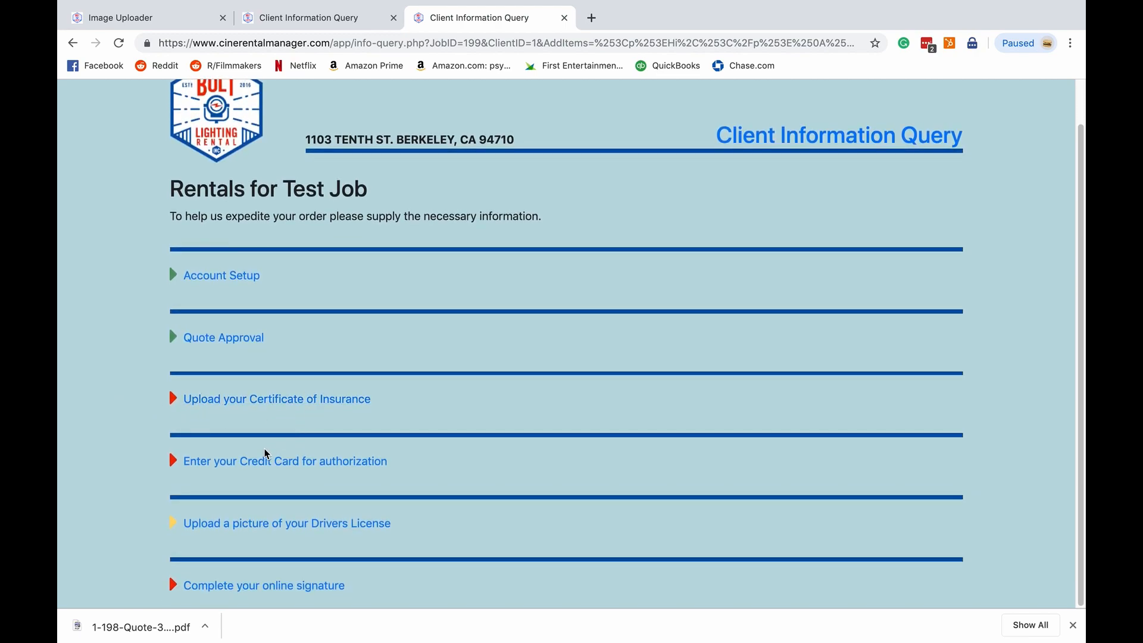
left_click(300, 404)
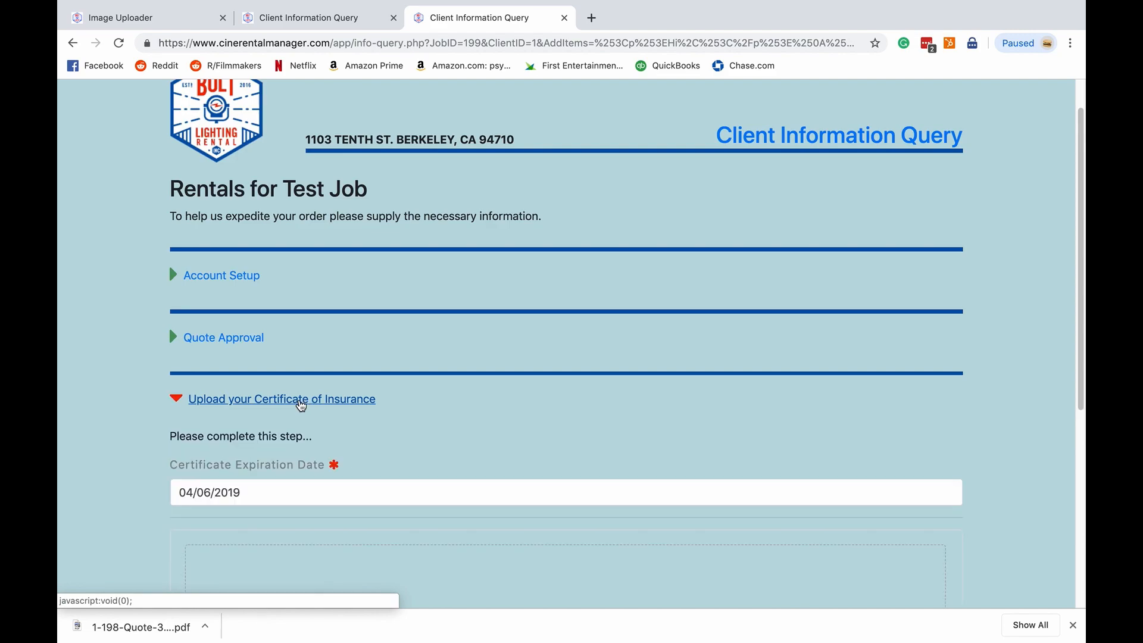
scroll(146, 434, "down", 3)
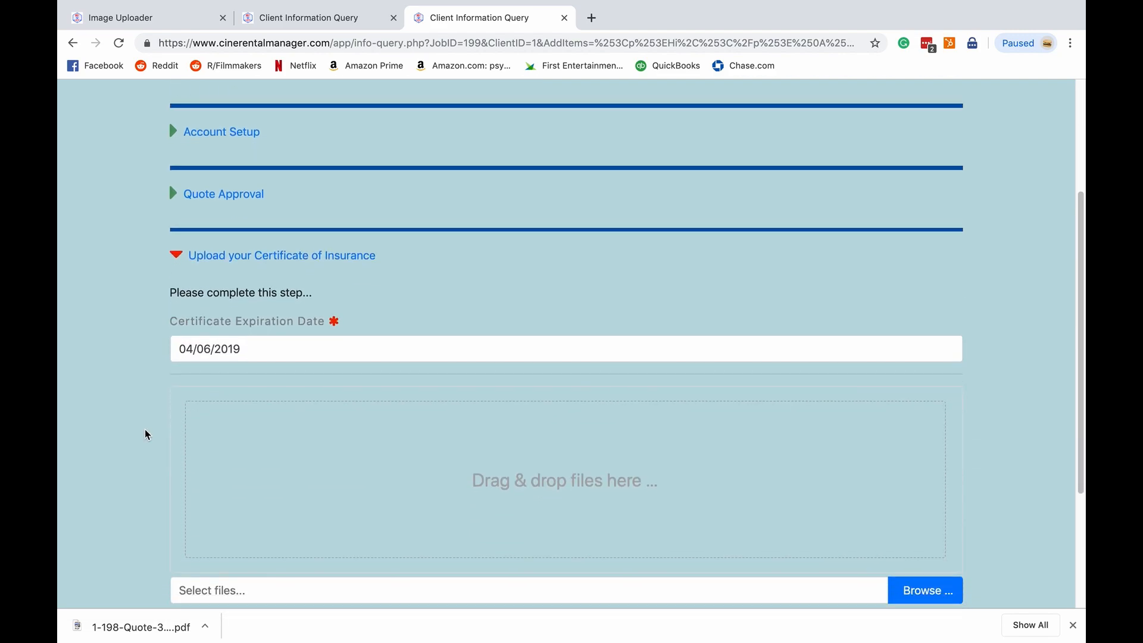
left_click(262, 257)
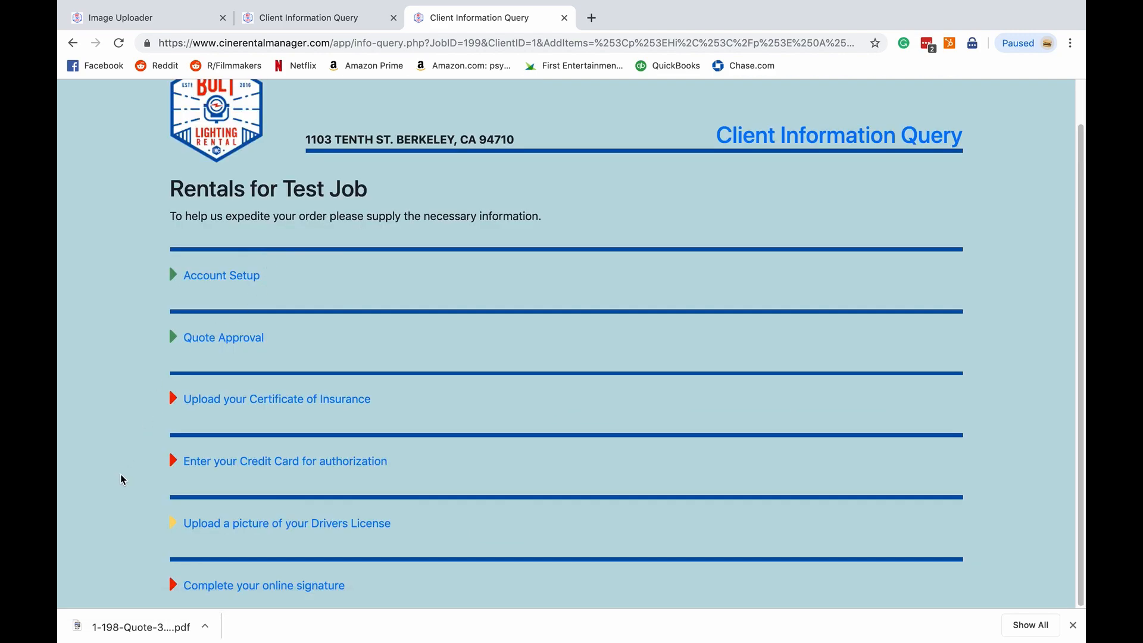
left_click(234, 586)
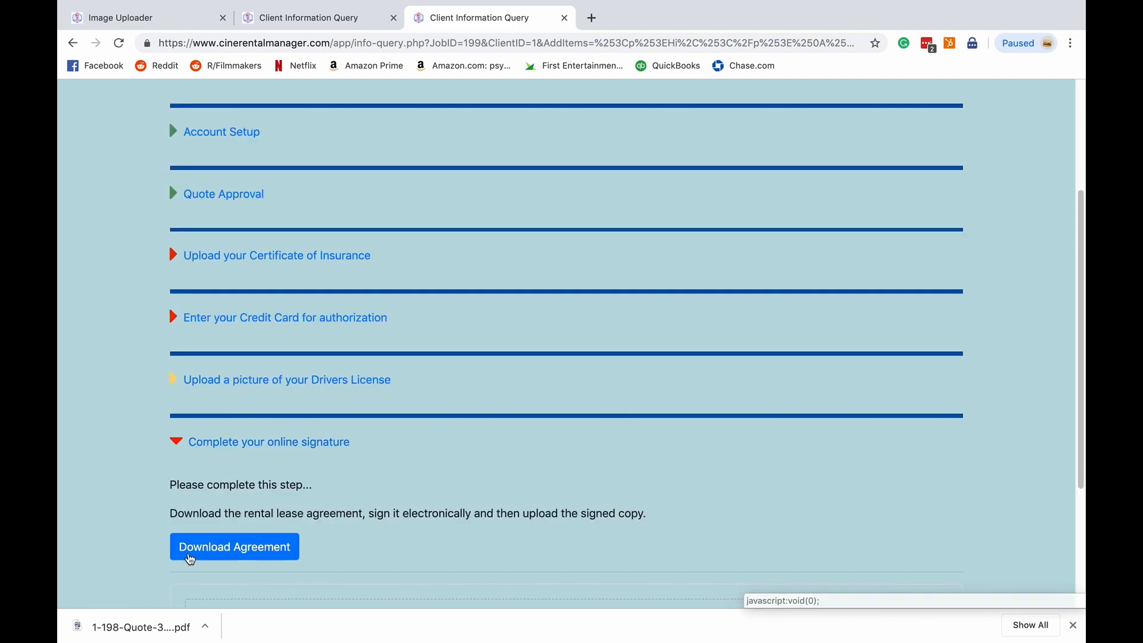
scroll(142, 464, "down", 3)
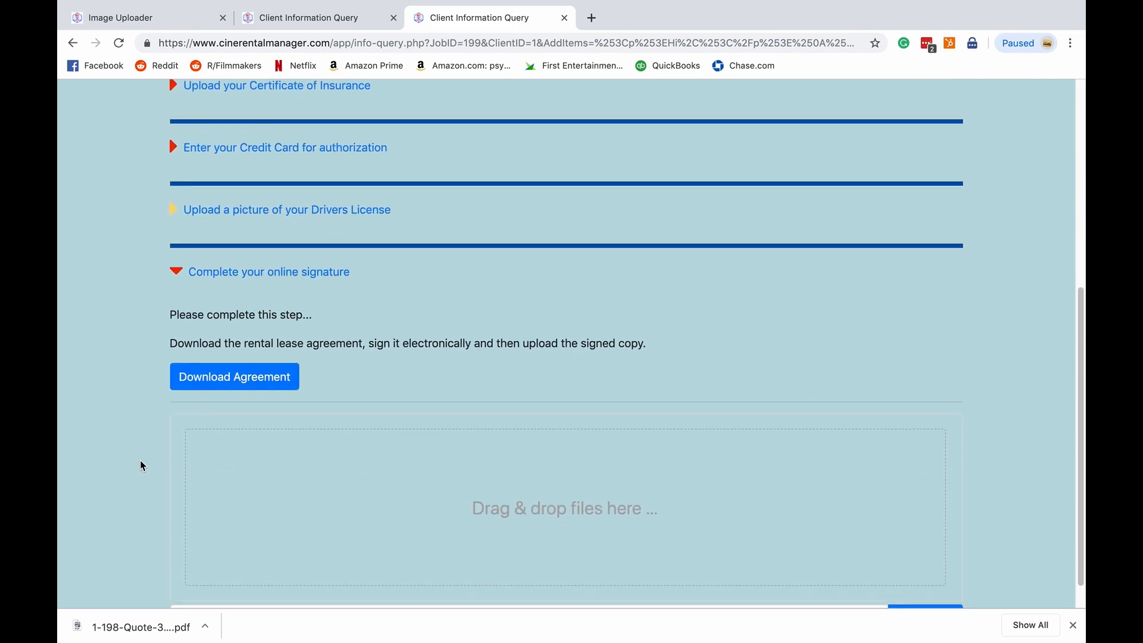
- Download the rental lease agreement, open the PDF to read through its terms, and return to the client information page
left_click(237, 383)
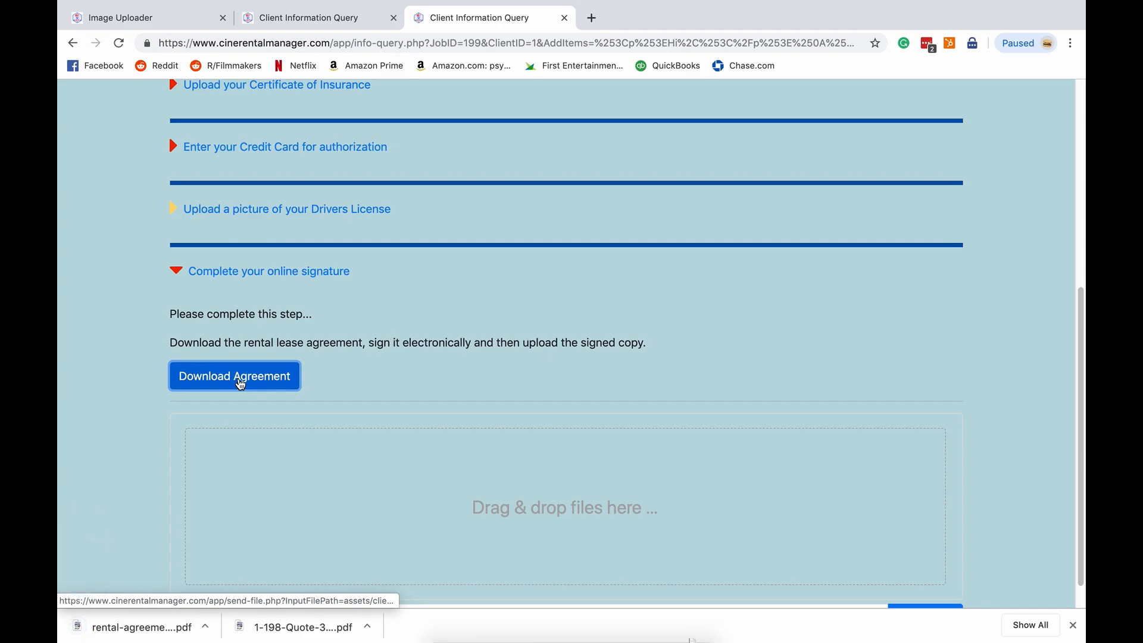
left_click(149, 626)
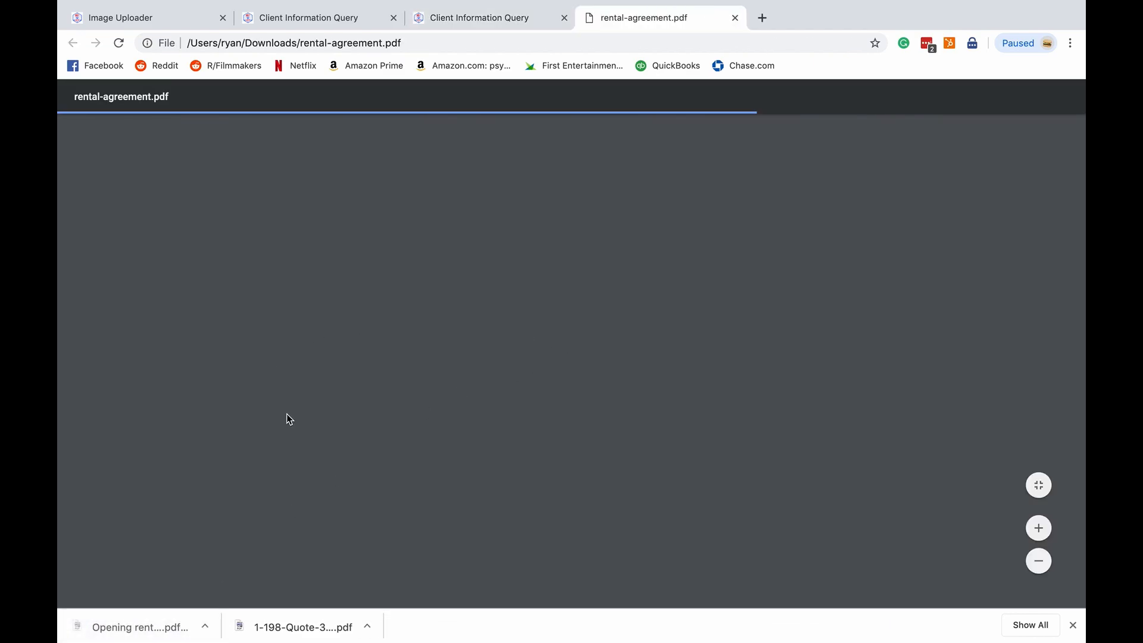
scroll(257, 338, "down", 10)
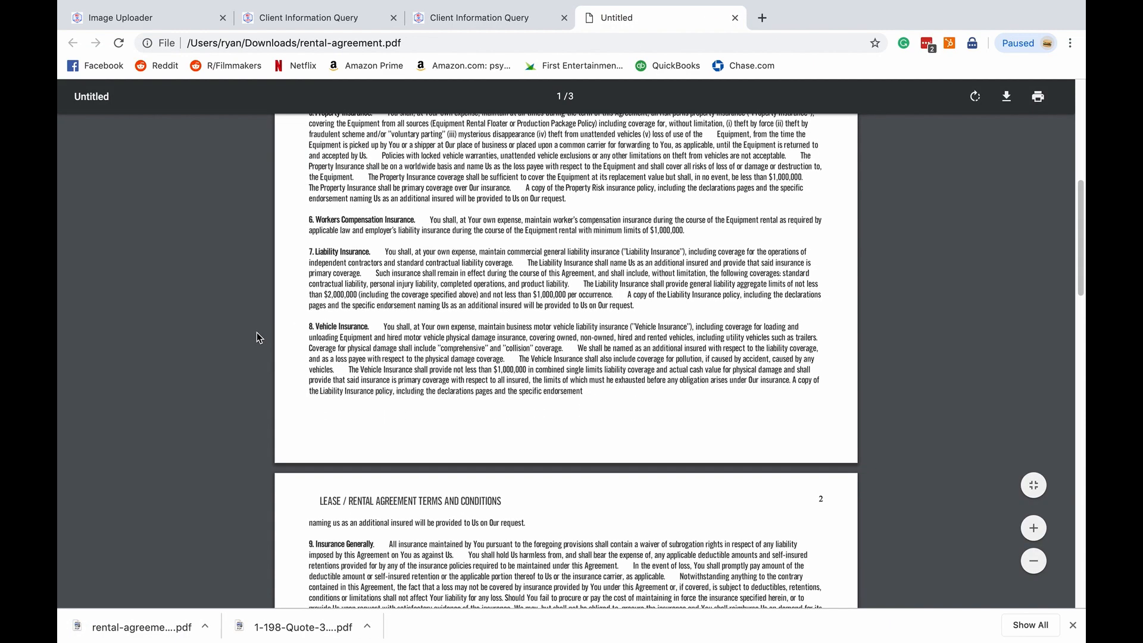
scroll(404, 260, "down", 2)
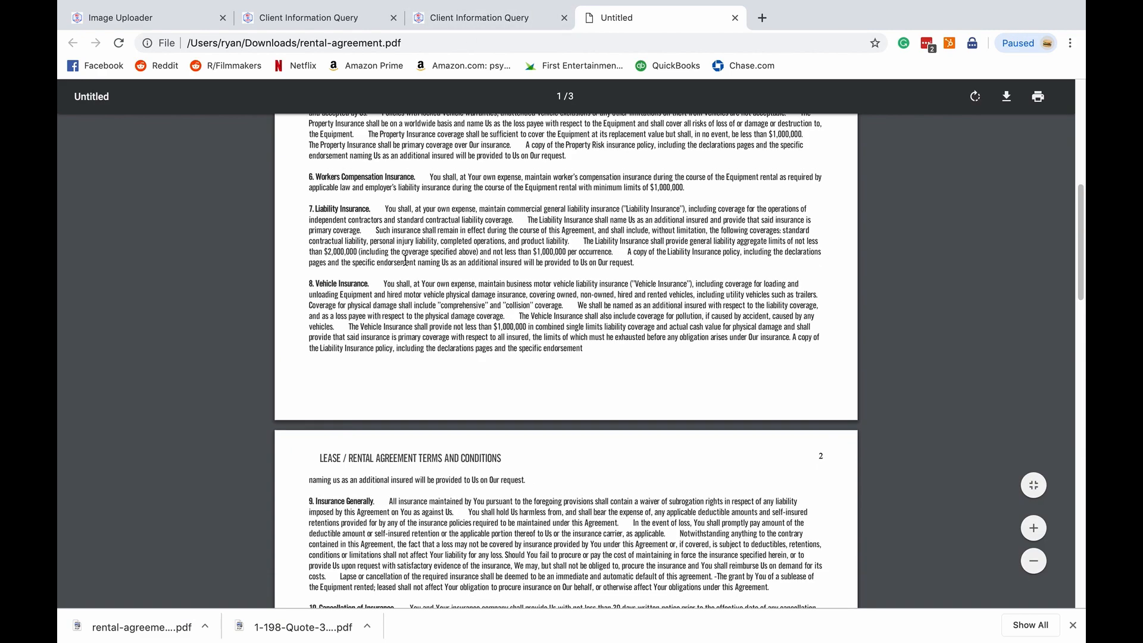
left_click(519, 26)
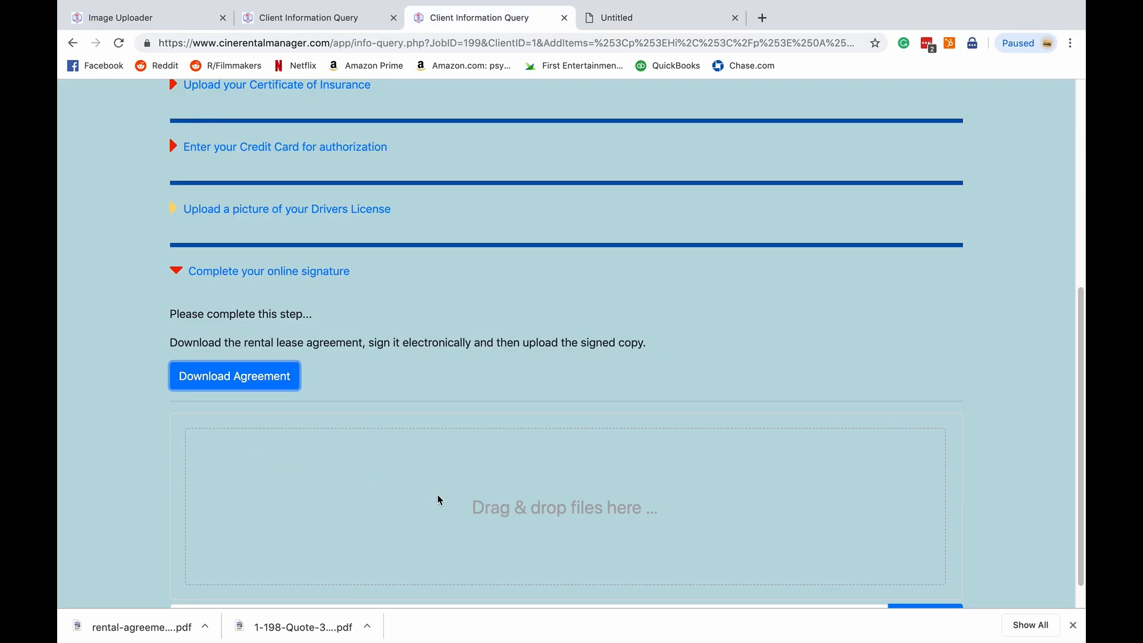
- Expand the Enter your Credit Card for authorization section
scroll(450, 499, "down", 1)
scroll(451, 500, "up", 2)
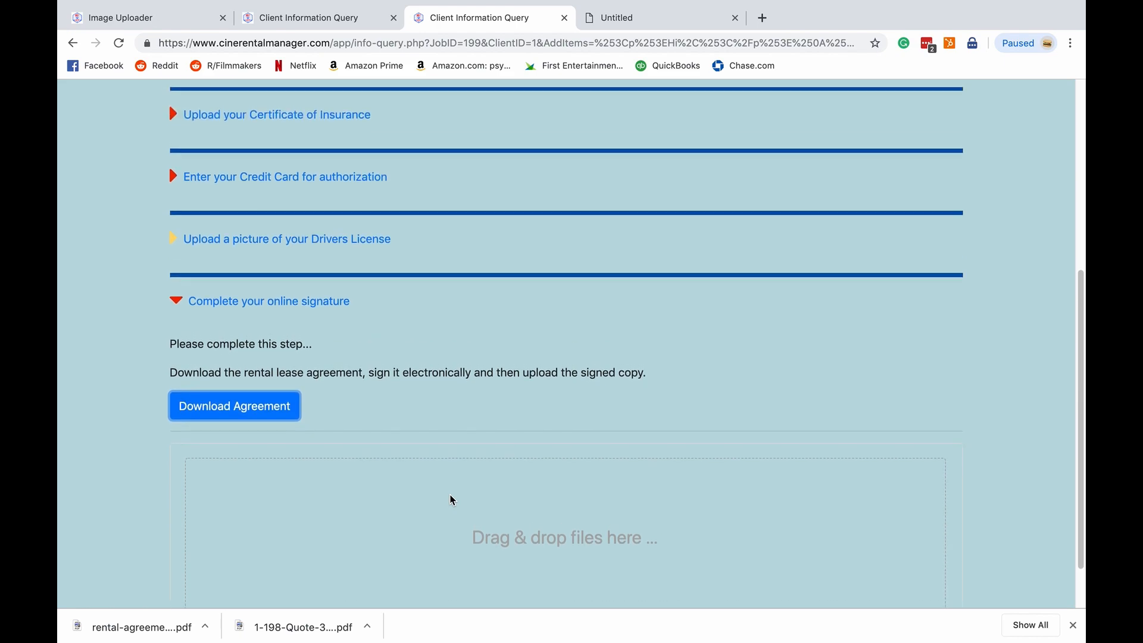
scroll(450, 500, "up", 3)
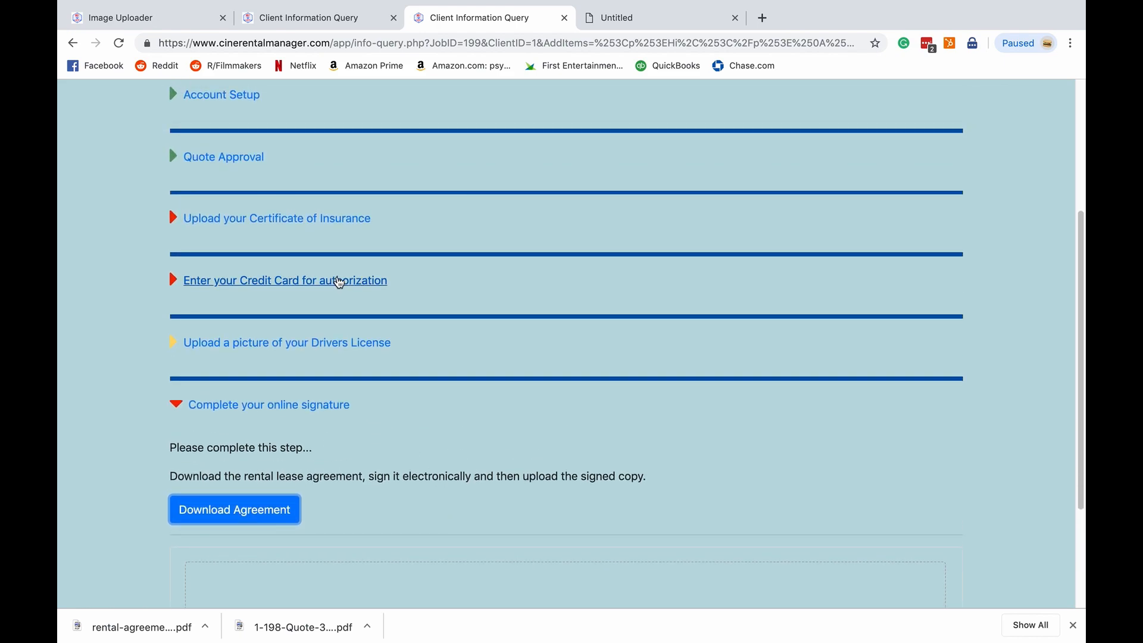
left_click(339, 282)
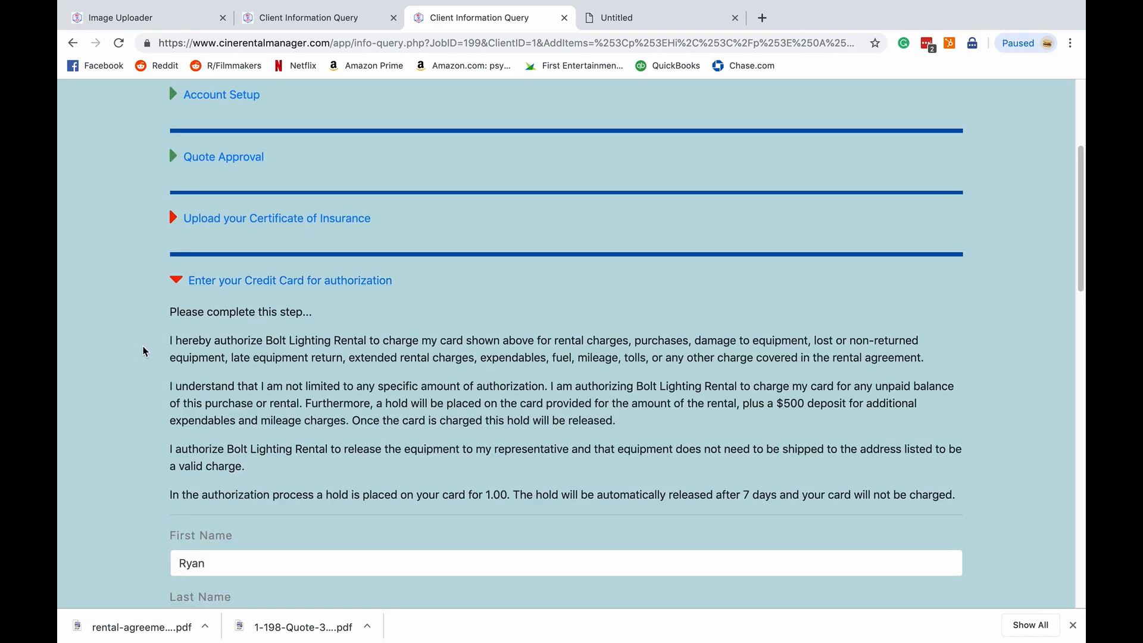
- Examine the credit card authorization terms and the billing, card number, CVV and expiration fields below them
scroll(149, 339, "down", 2)
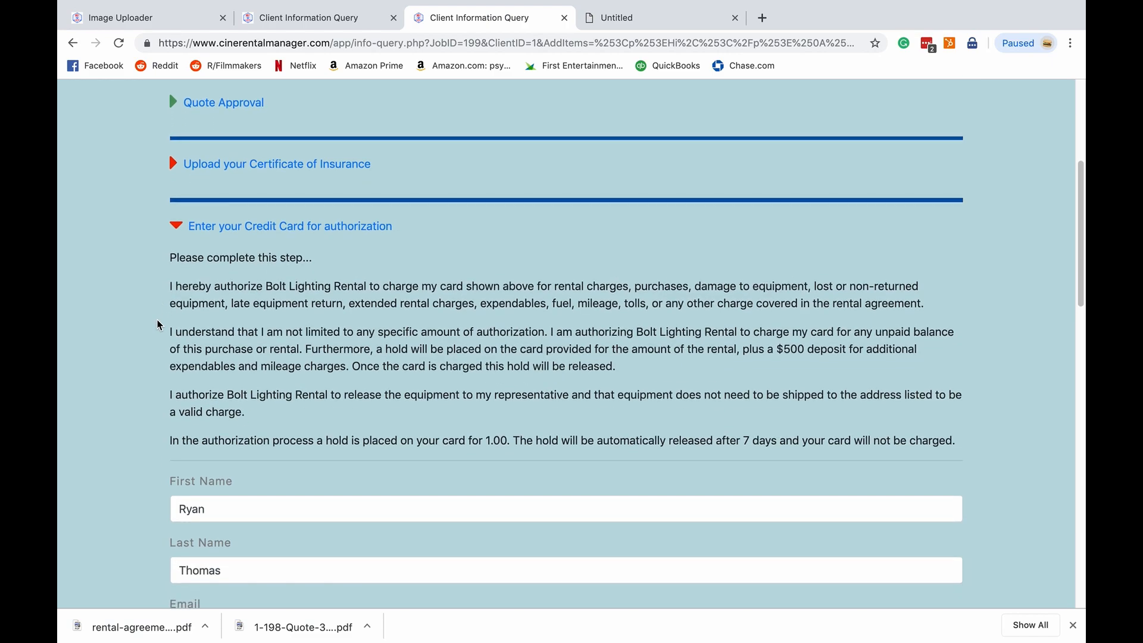
scroll(160, 324, "down", 2)
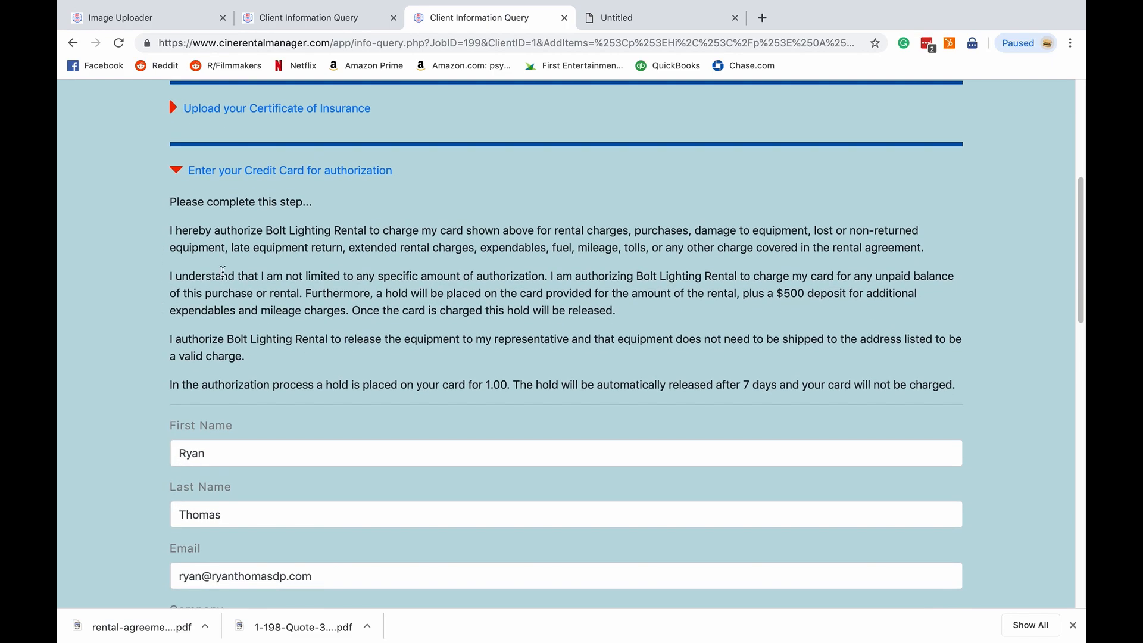
left_click_drag(169, 231, 255, 367)
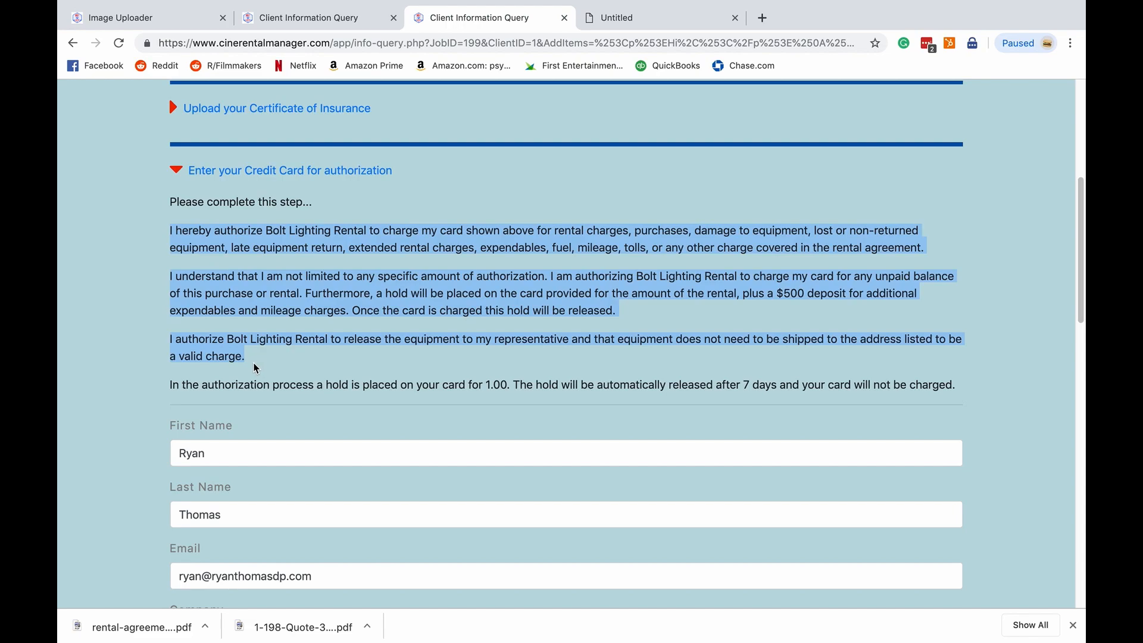
left_click(254, 368)
scroll(144, 274, "down", 2)
scroll(144, 274, "down", 5)
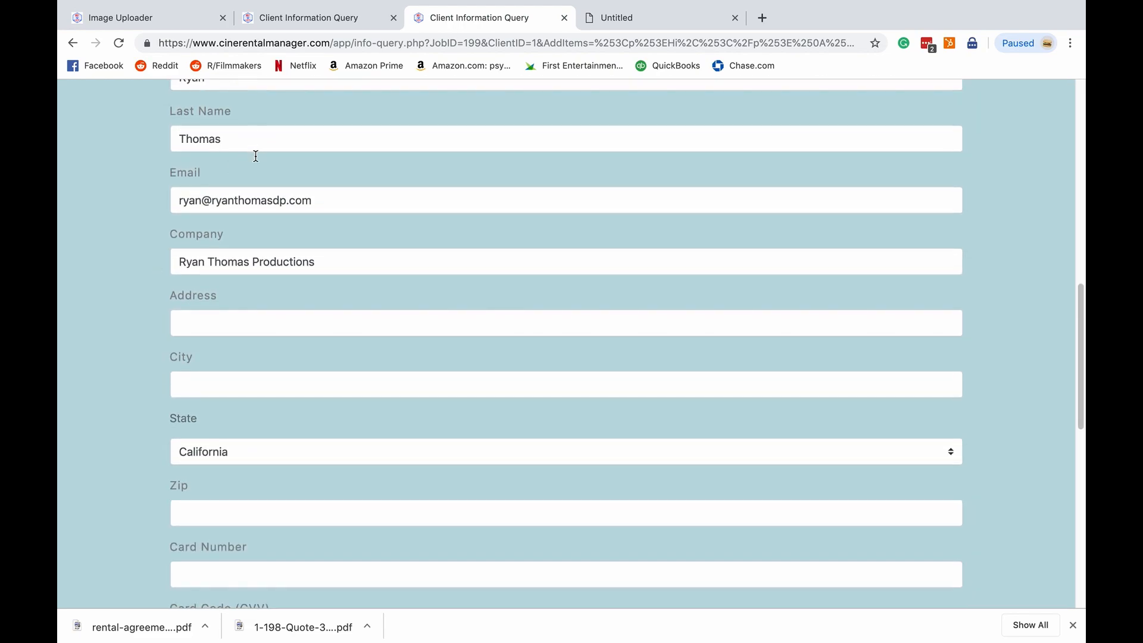
scroll(157, 454, "down", 2)
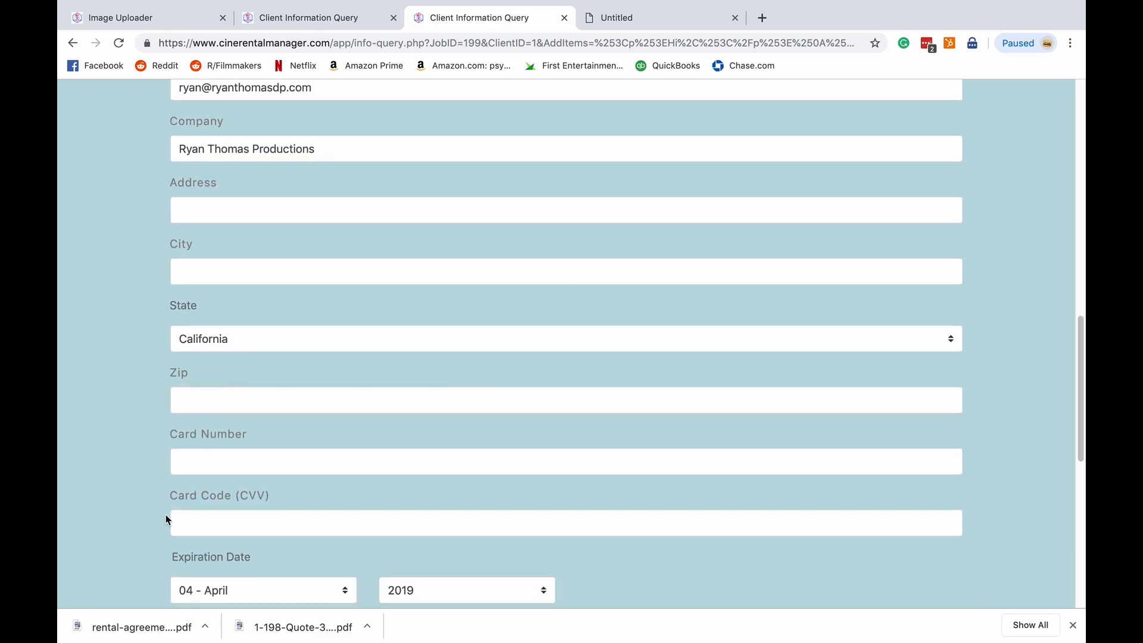
scroll(167, 538, "down", 2)
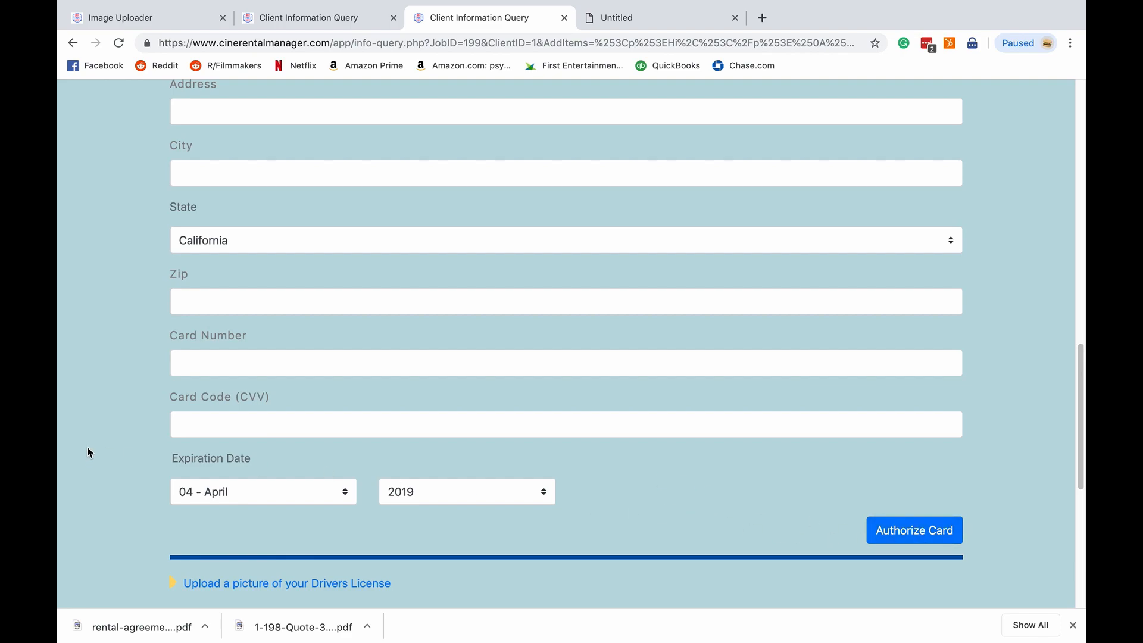
scroll(133, 484, "up", 3)
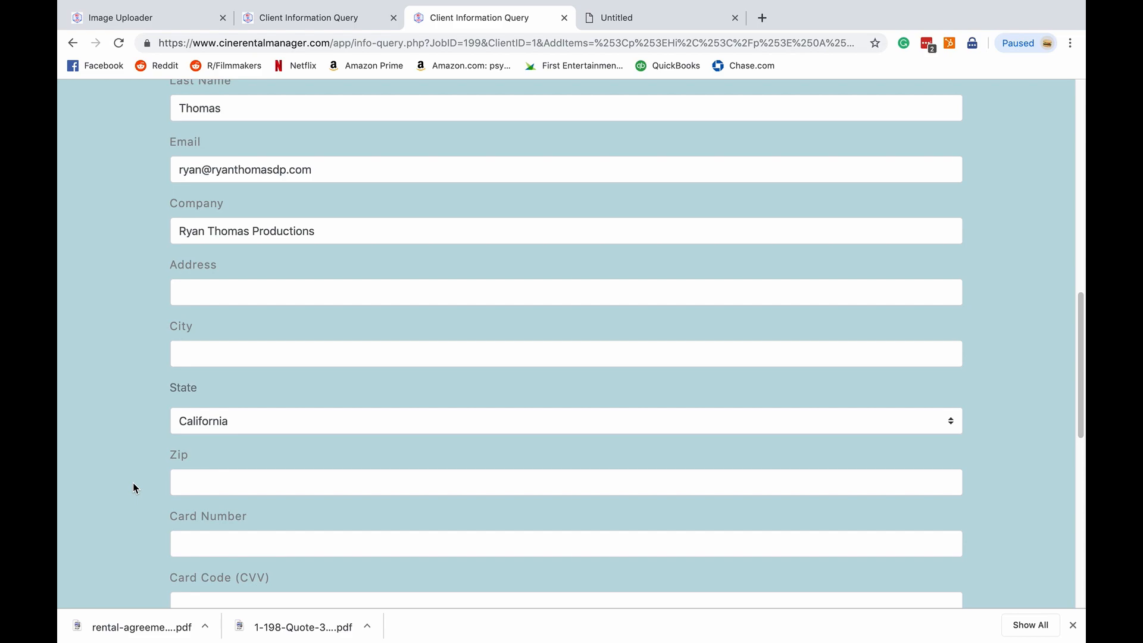
scroll(133, 486, "up", 9)
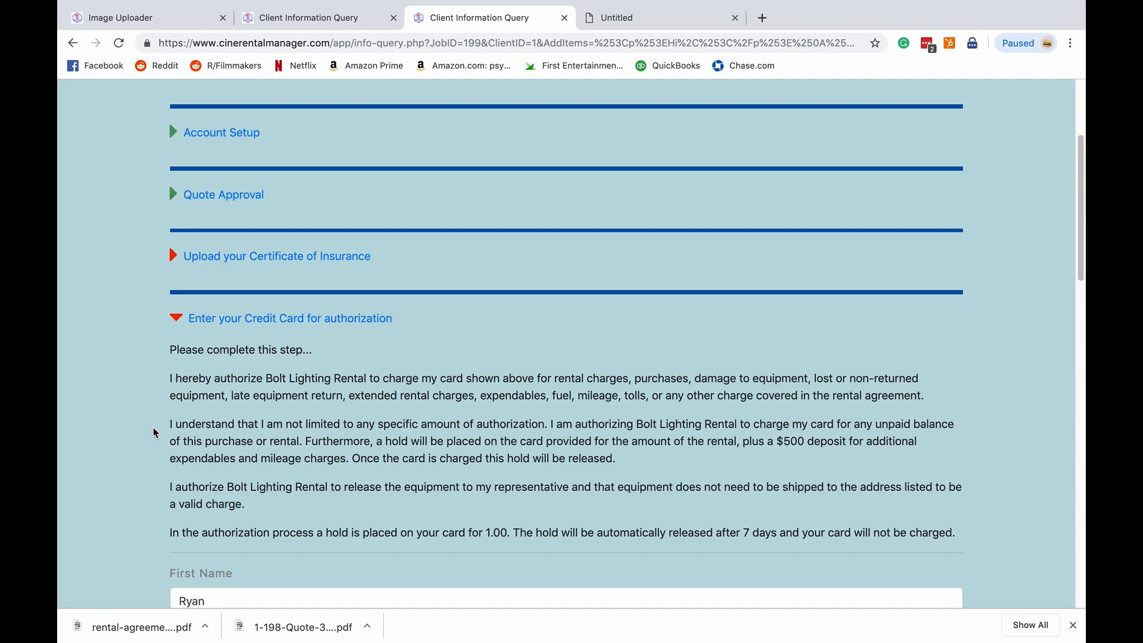
left_click_drag(159, 376, 170, 397)
left_click(171, 397)
scroll(157, 370, "down", 2)
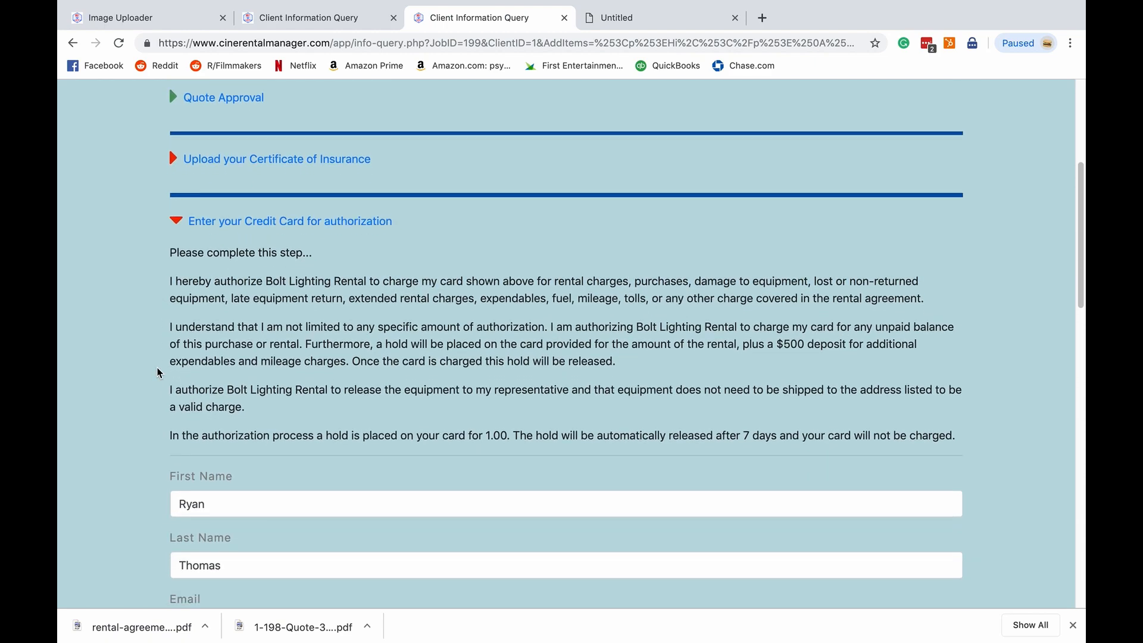
scroll(158, 373, "down", 1)
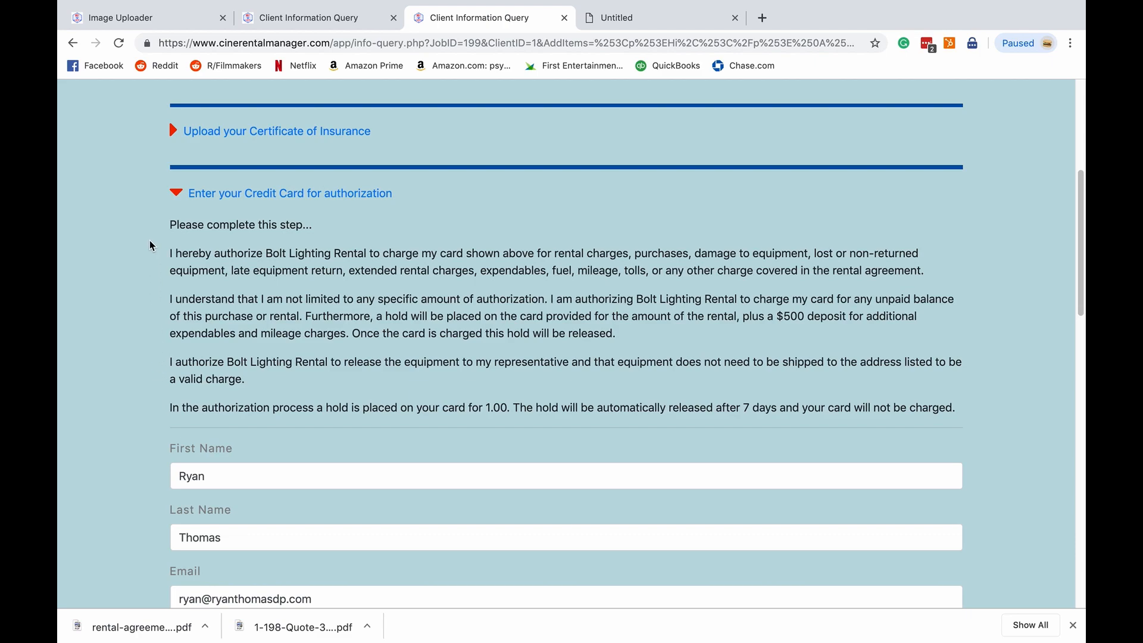
scroll(150, 244, "down", 1)
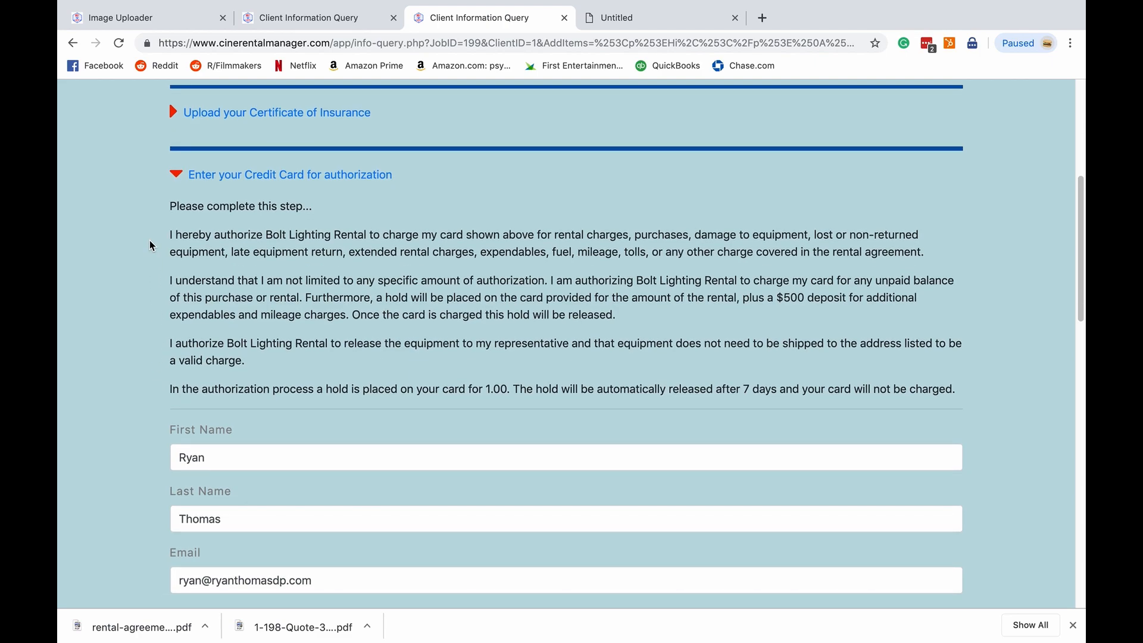
scroll(150, 246, "down", 1)
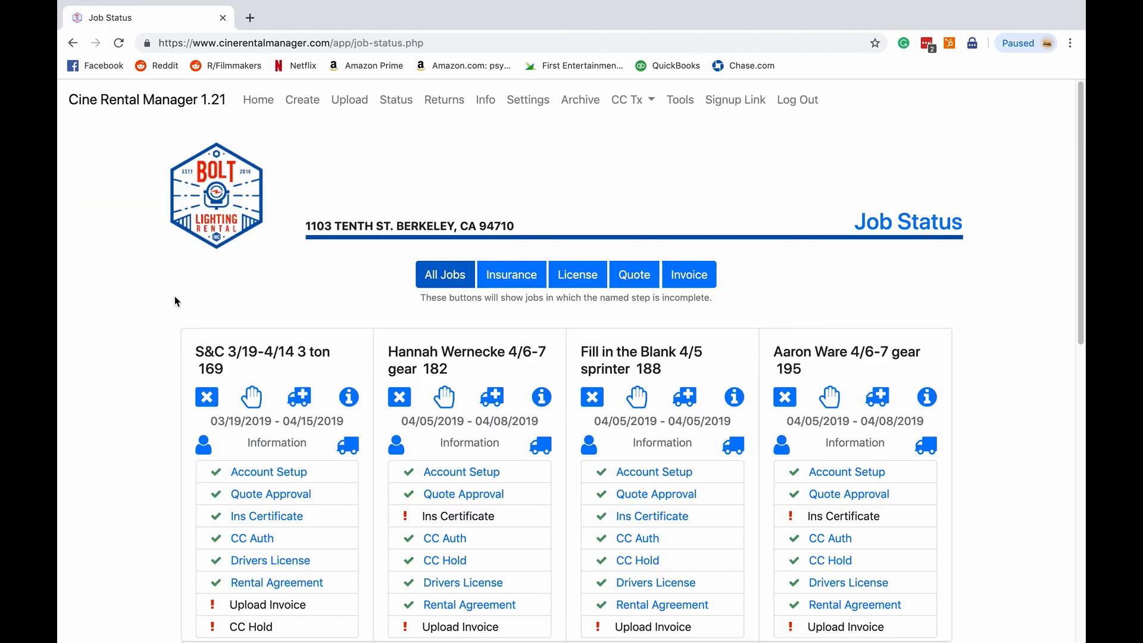